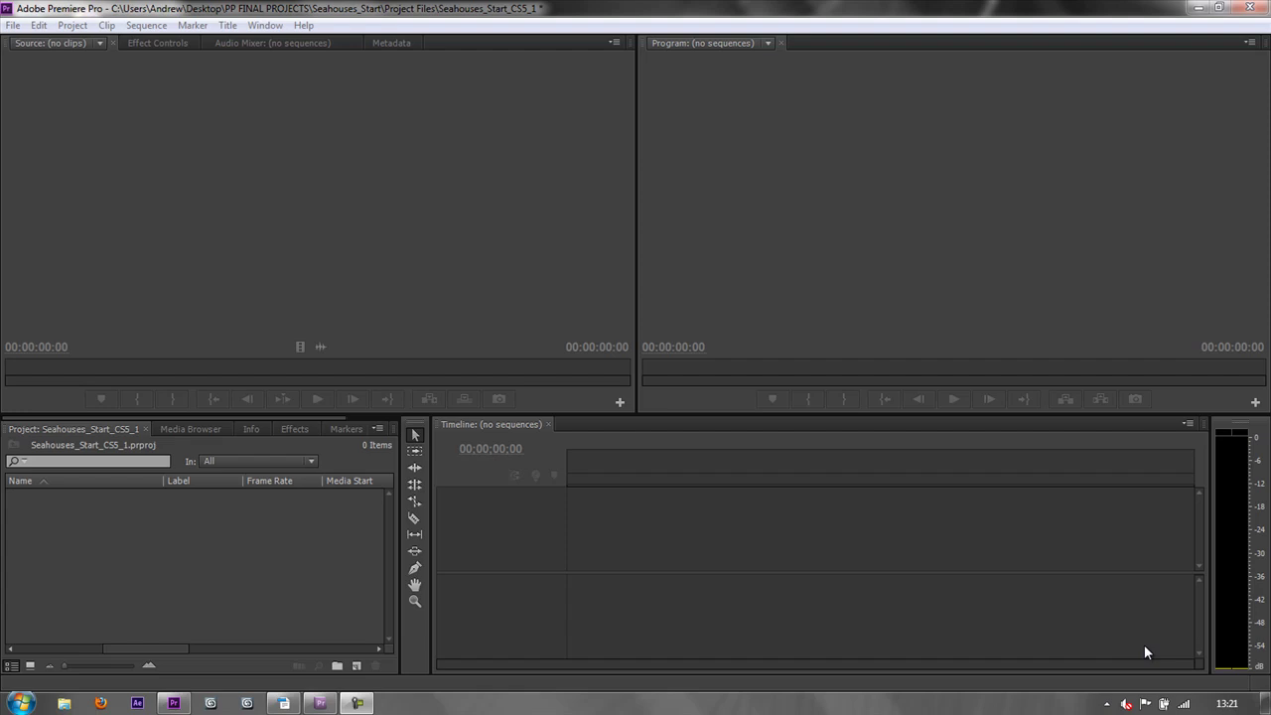
- Import the 3D sea, boat into harbour, boats in harbour and dog past camera clips from Trimmed_Seahouses
left_click(13, 25)
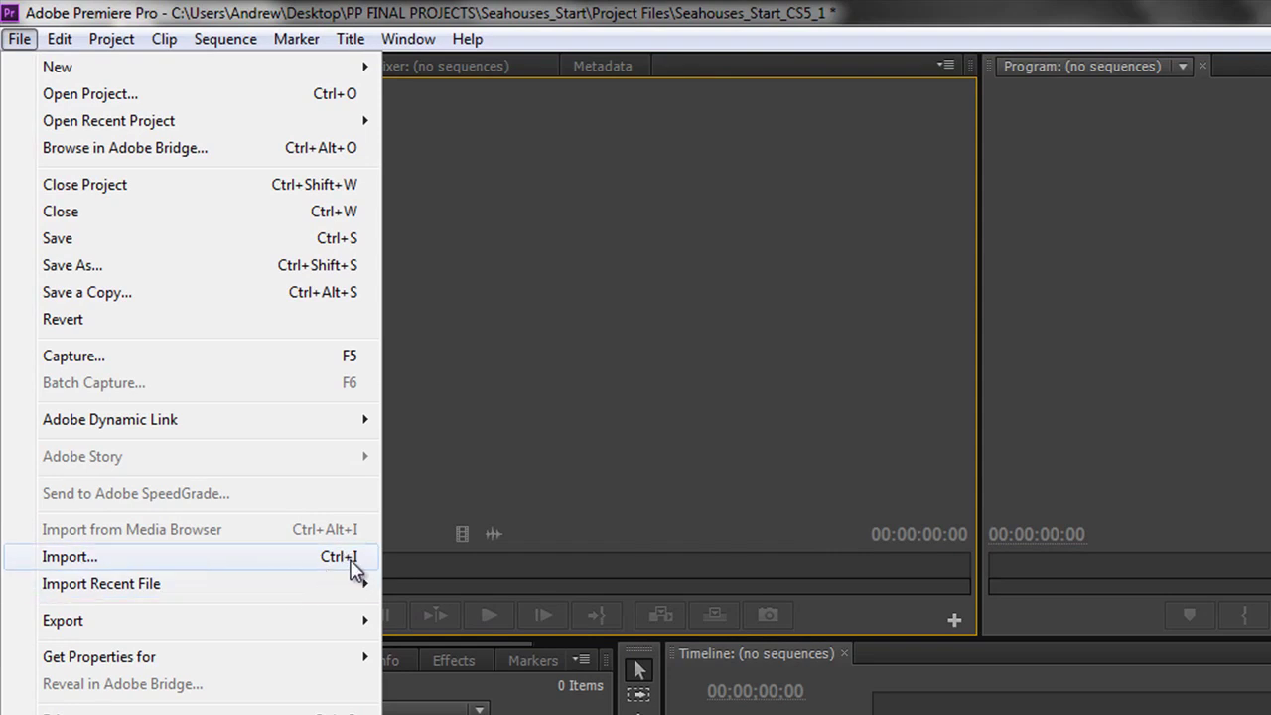
key("Escape")
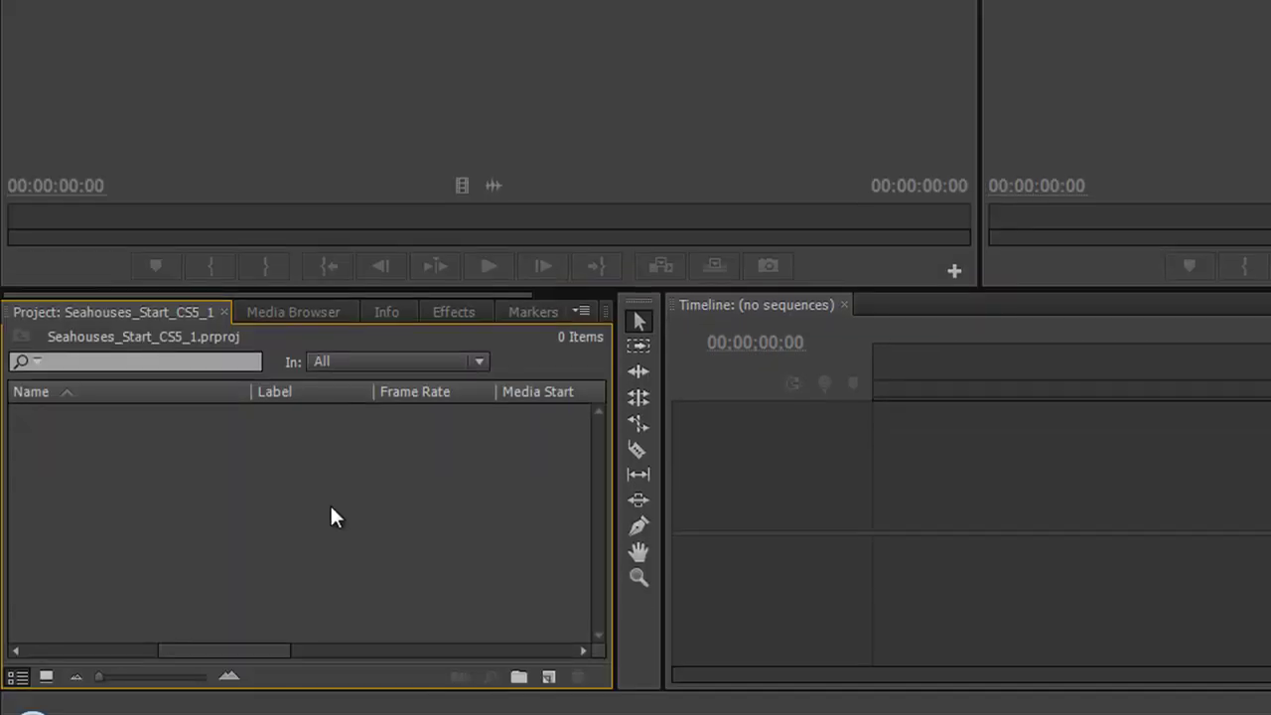
double_click(168, 481)
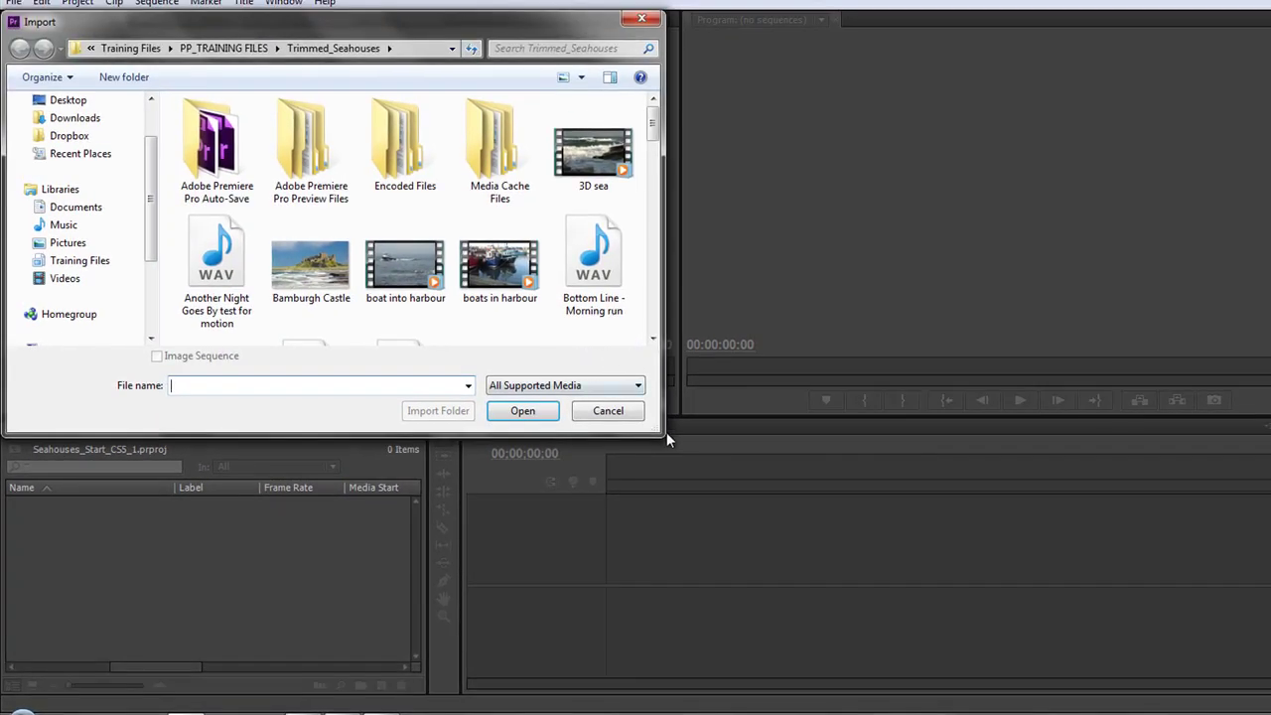
left_click_drag(665, 433, 762, 538)
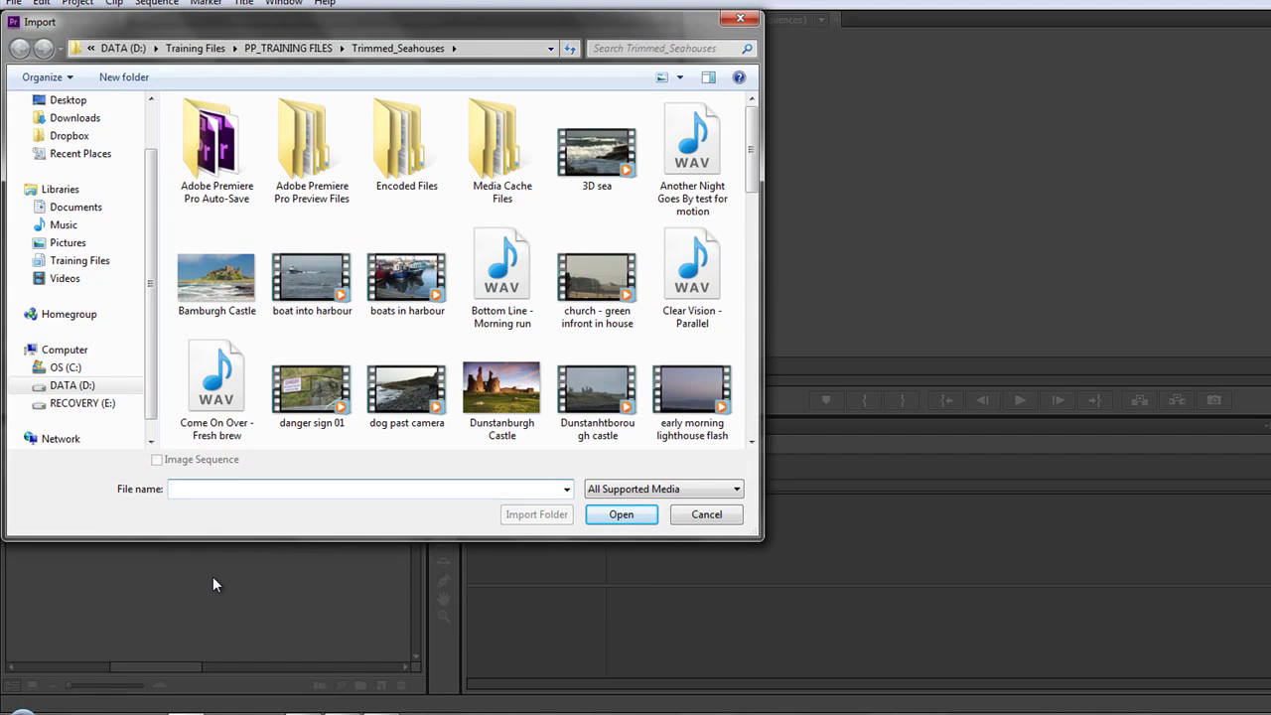
left_click(597, 151)
left_click(304, 270, "ctrl")
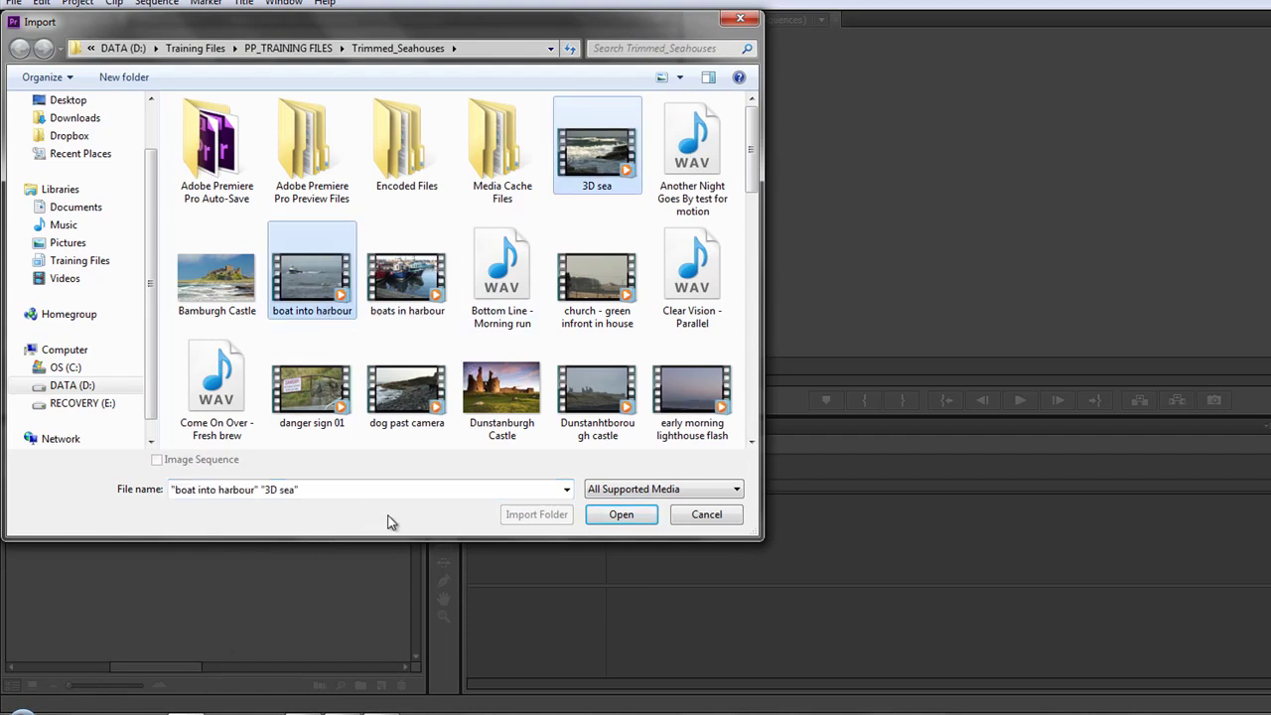
left_click(427, 266, "ctrl")
left_click(419, 399, "ctrl")
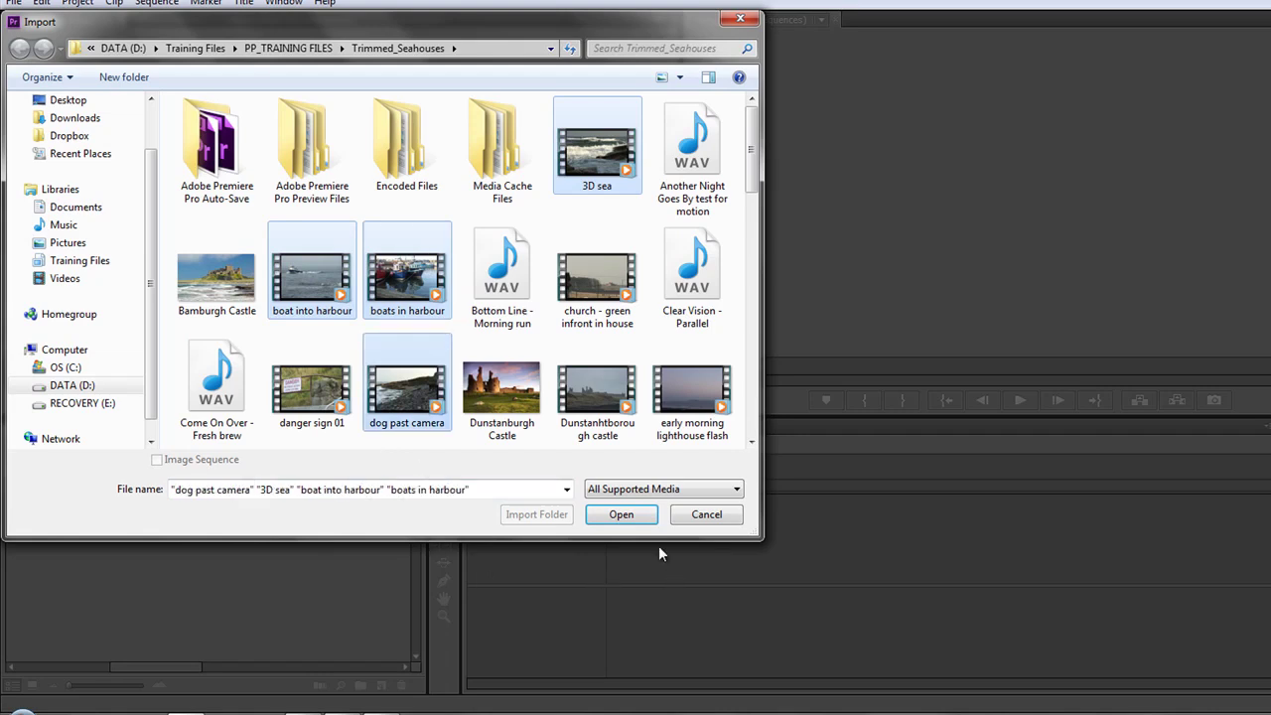
left_click(622, 514)
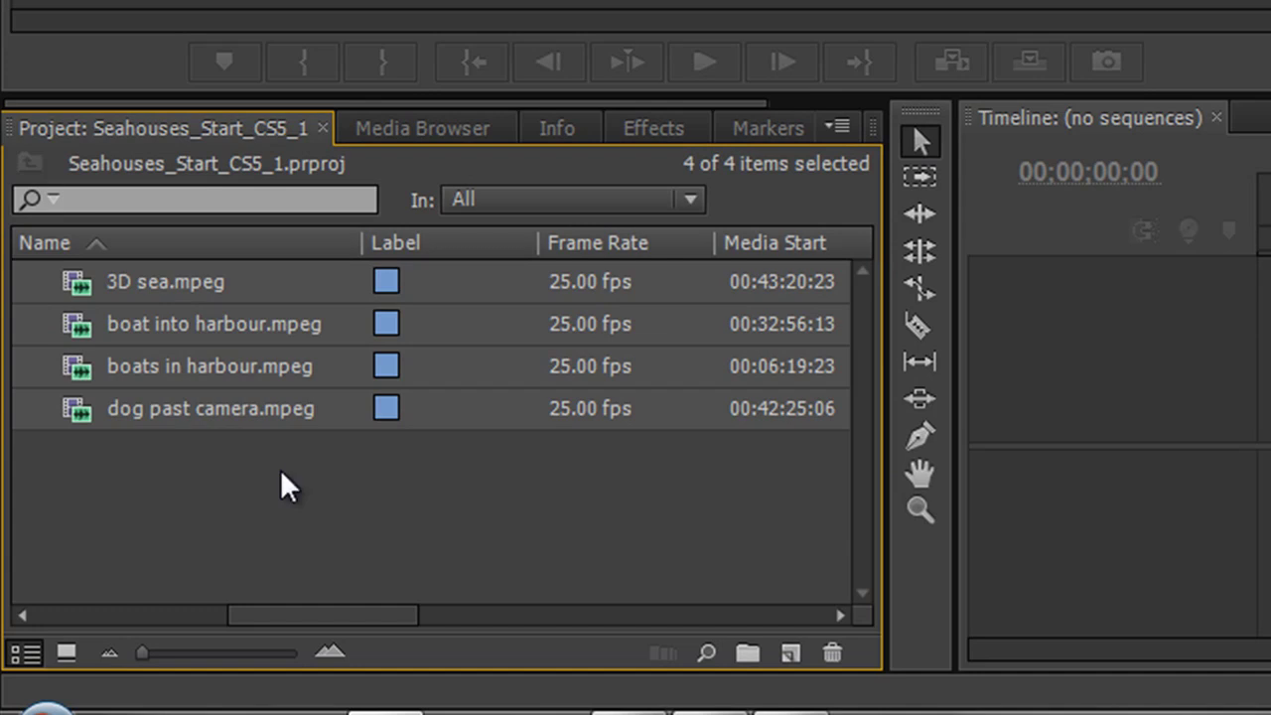
left_click(205, 509)
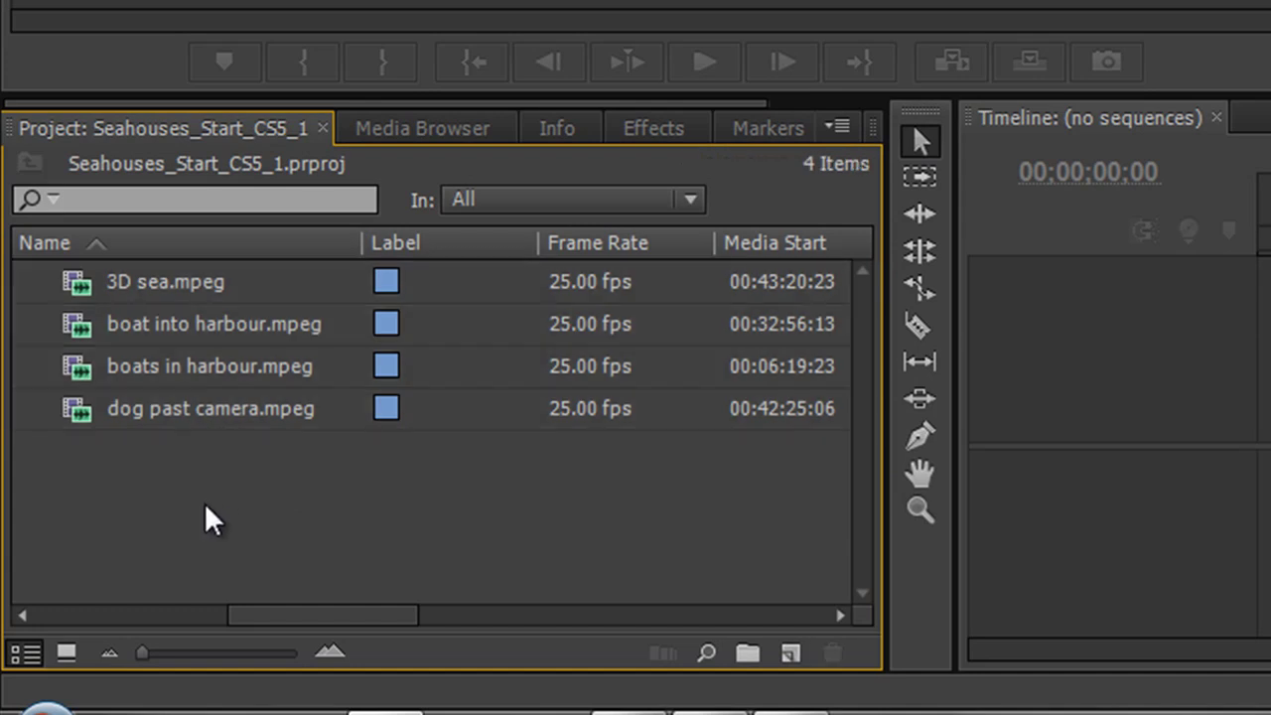
left_click(156, 288)
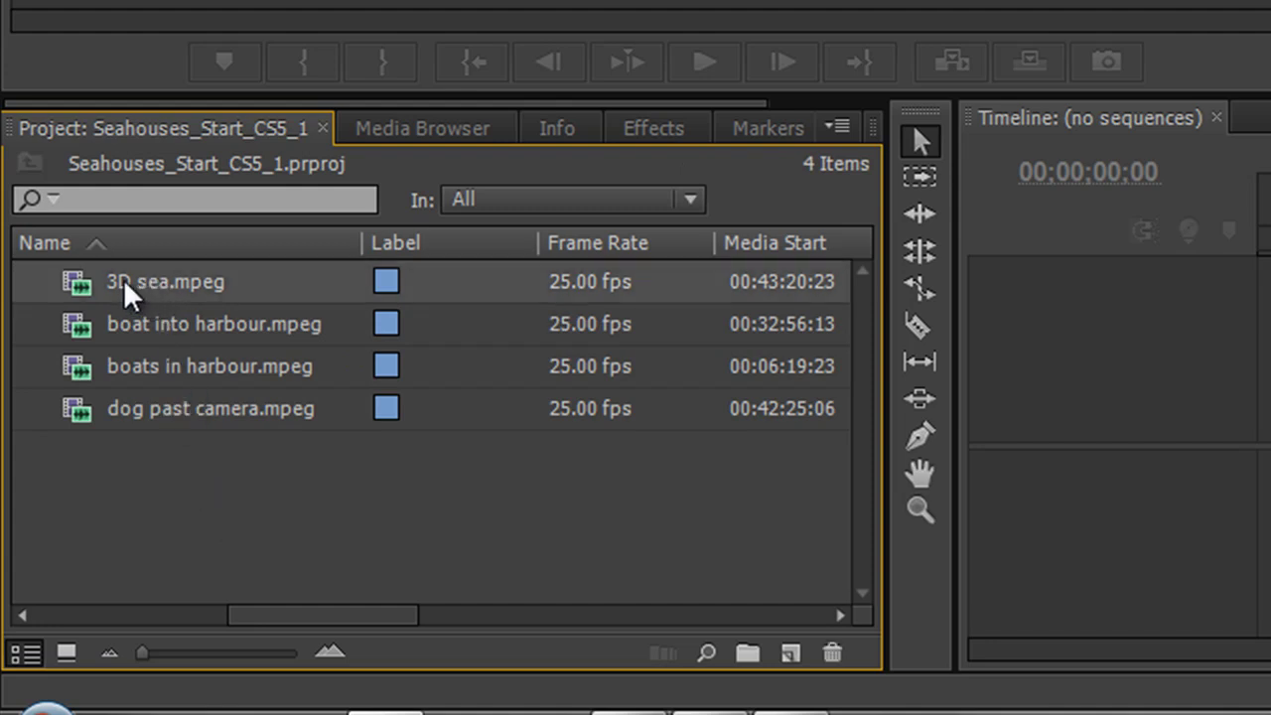
left_click_drag(126, 282, 791, 664)
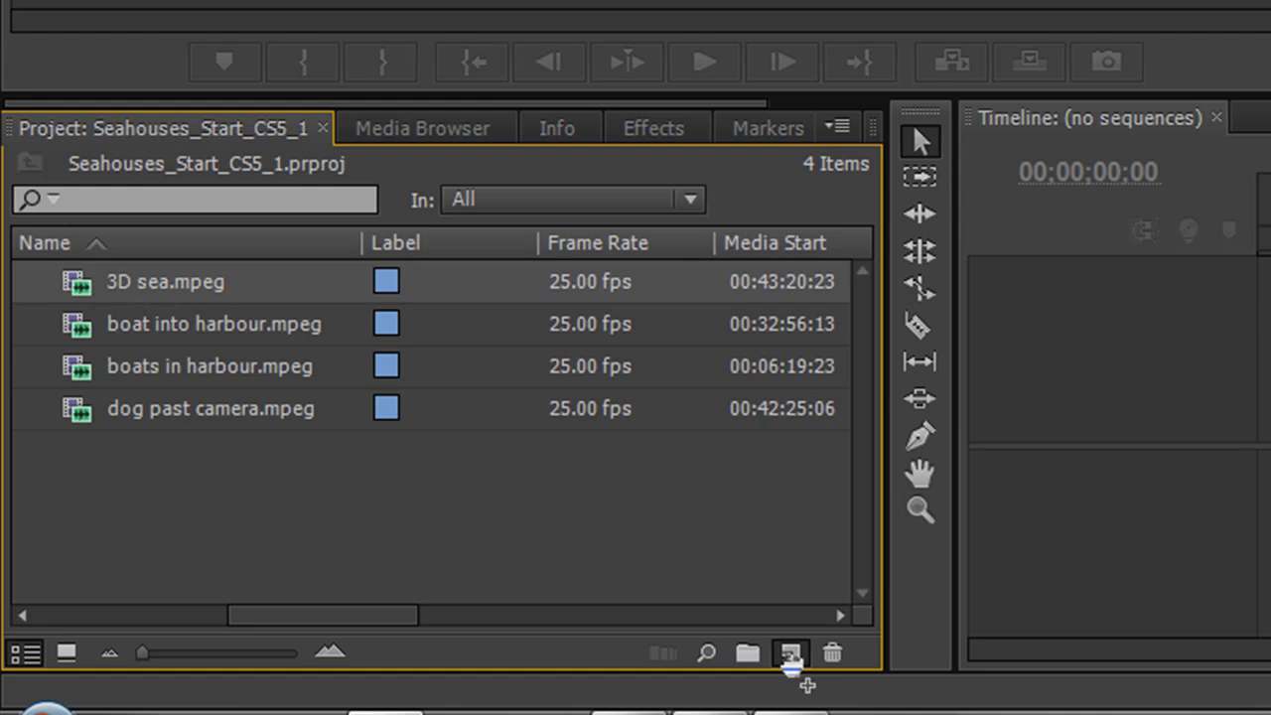
left_click_drag(791, 663, 792, 663)
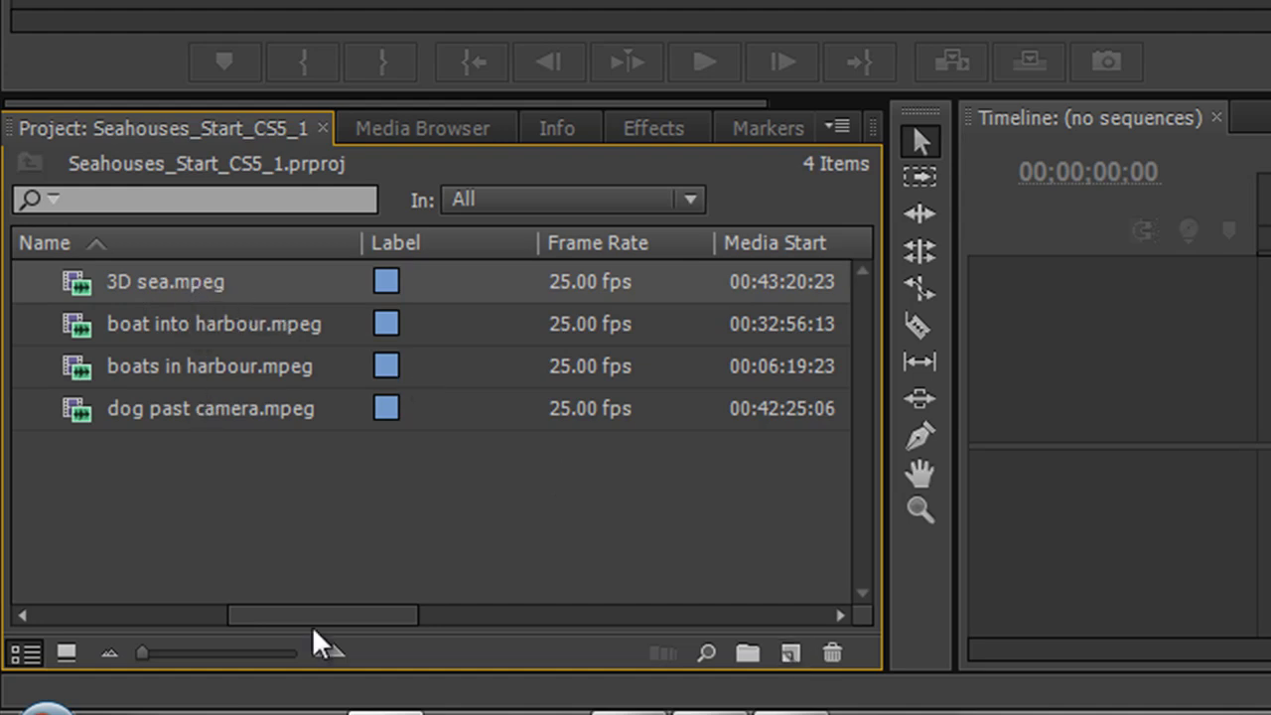
left_click(793, 657)
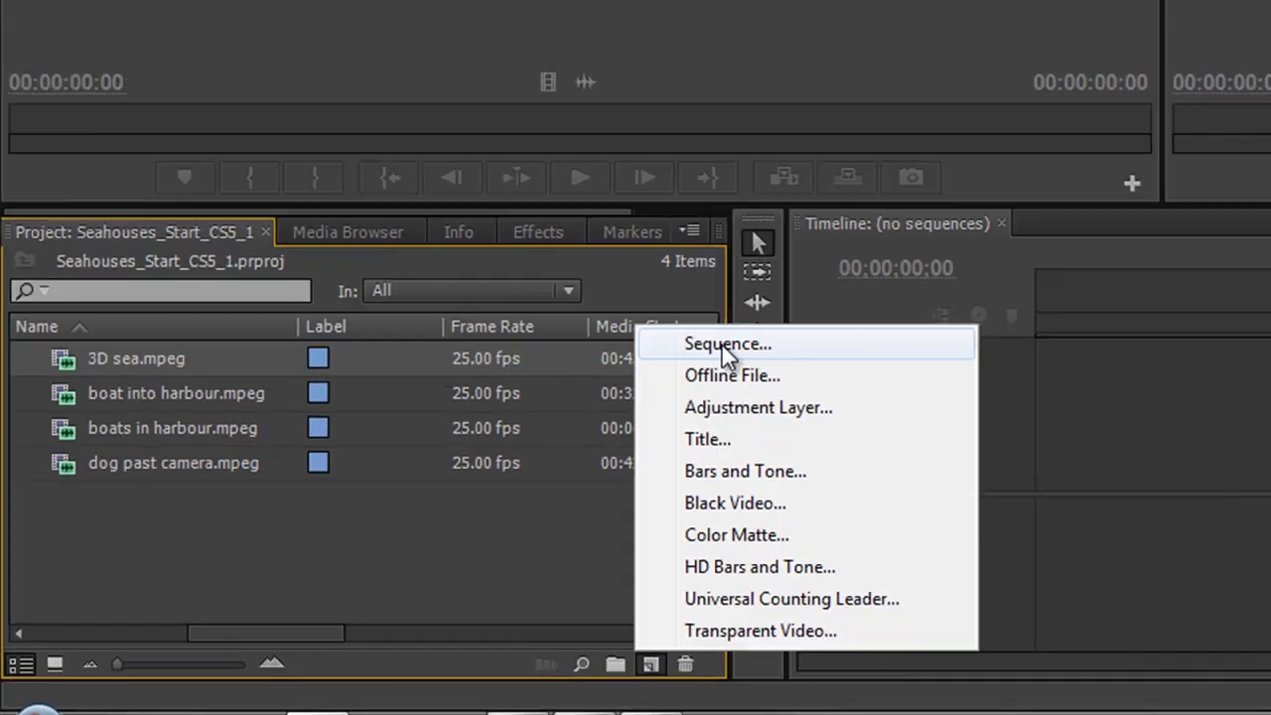
left_click(883, 268)
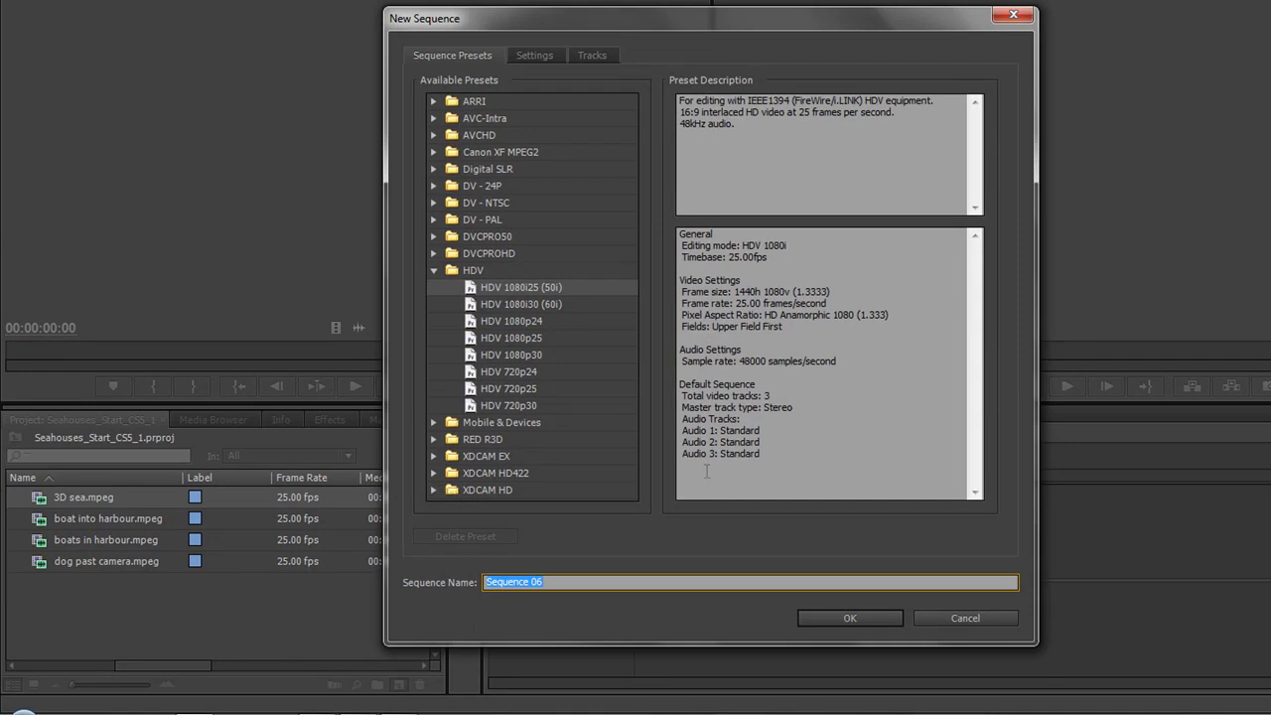
left_click(986, 616)
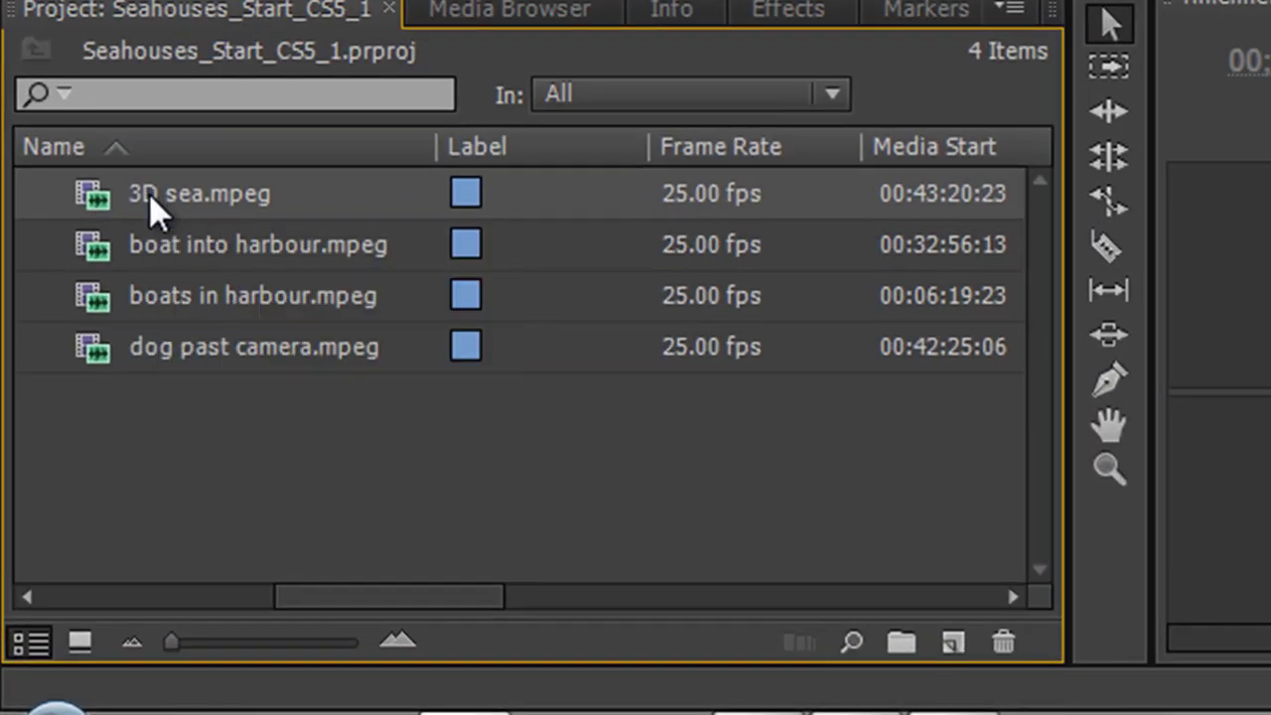
- Drag 3D sea.mpeg onto New Item to create a matching 3D sea.mpeg sequence
left_click_drag(149, 194, 954, 646)
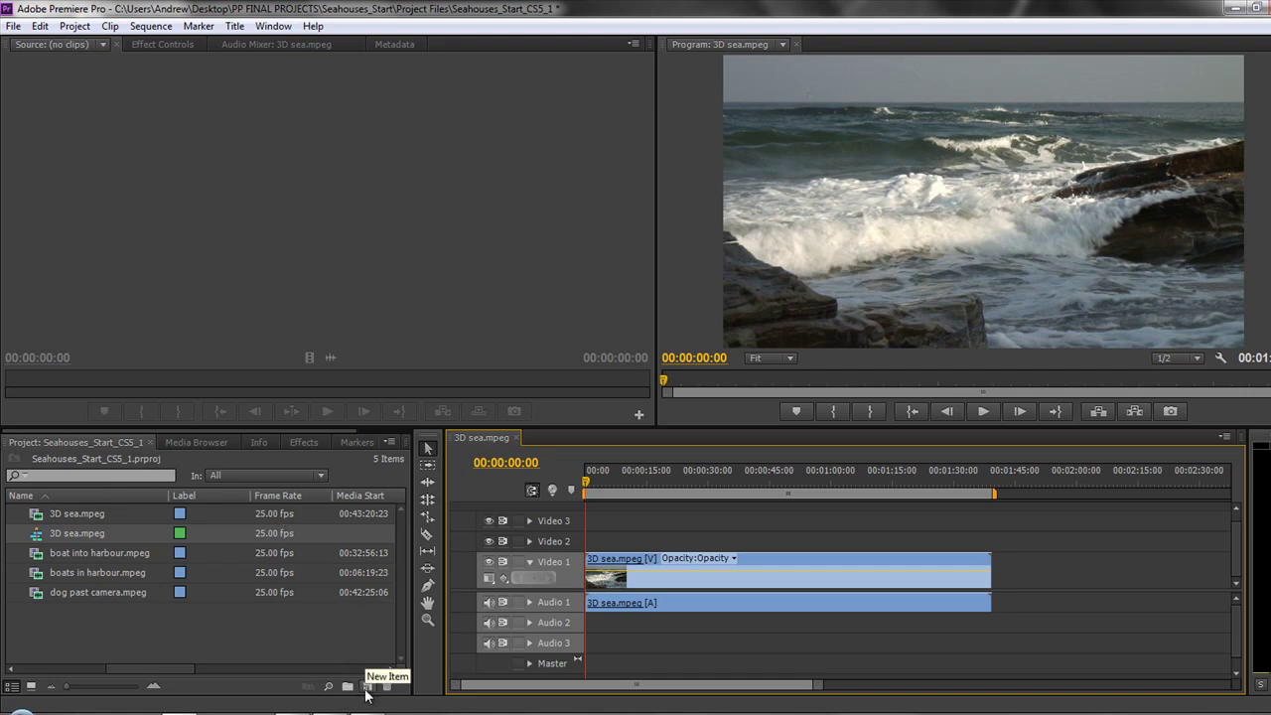
- Maximize the Project panel with the ` key and widen the Video Info and Audio Info columns
left_click(149, 632)
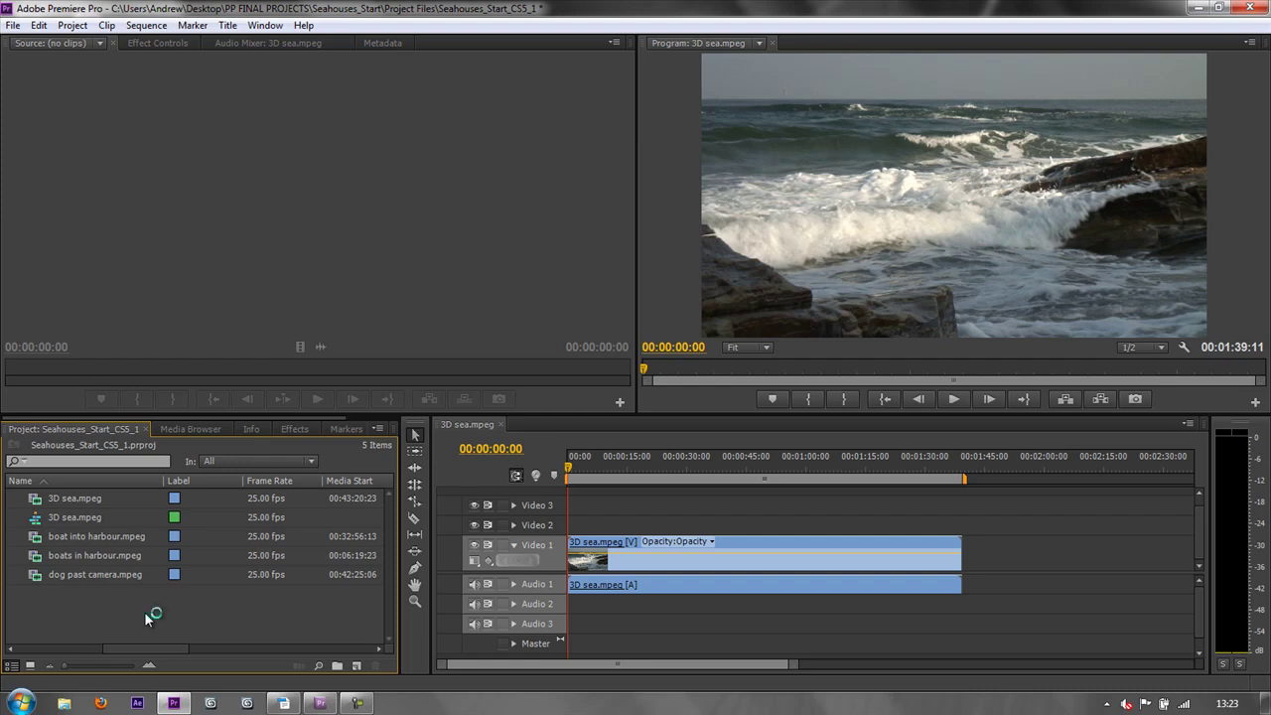
key("grave")
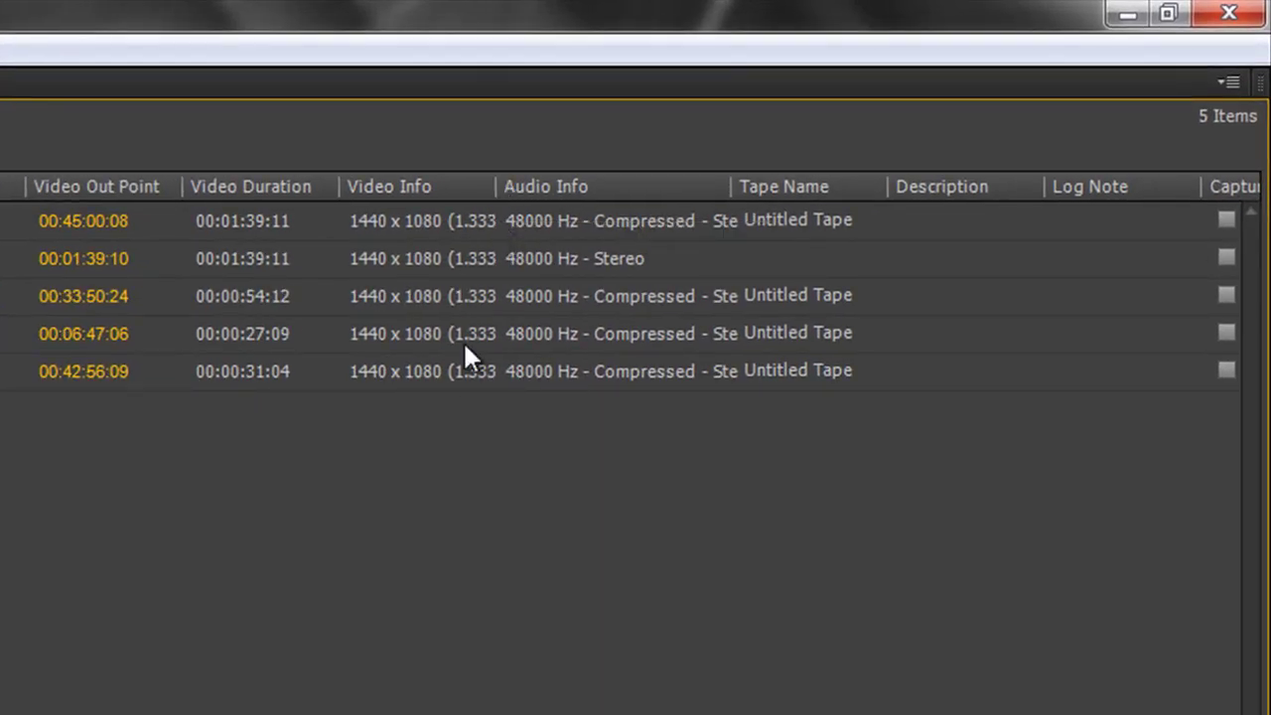
left_click_drag(496, 189, 534, 191)
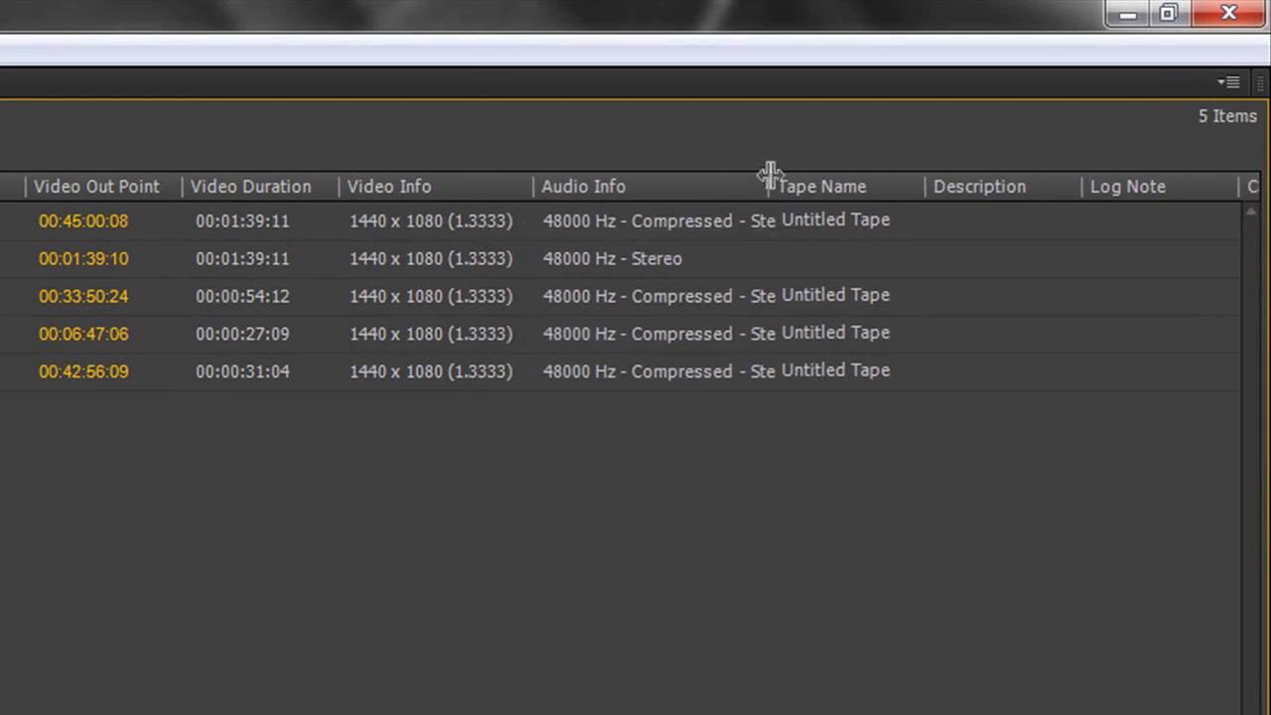
left_click_drag(768, 190, 828, 196)
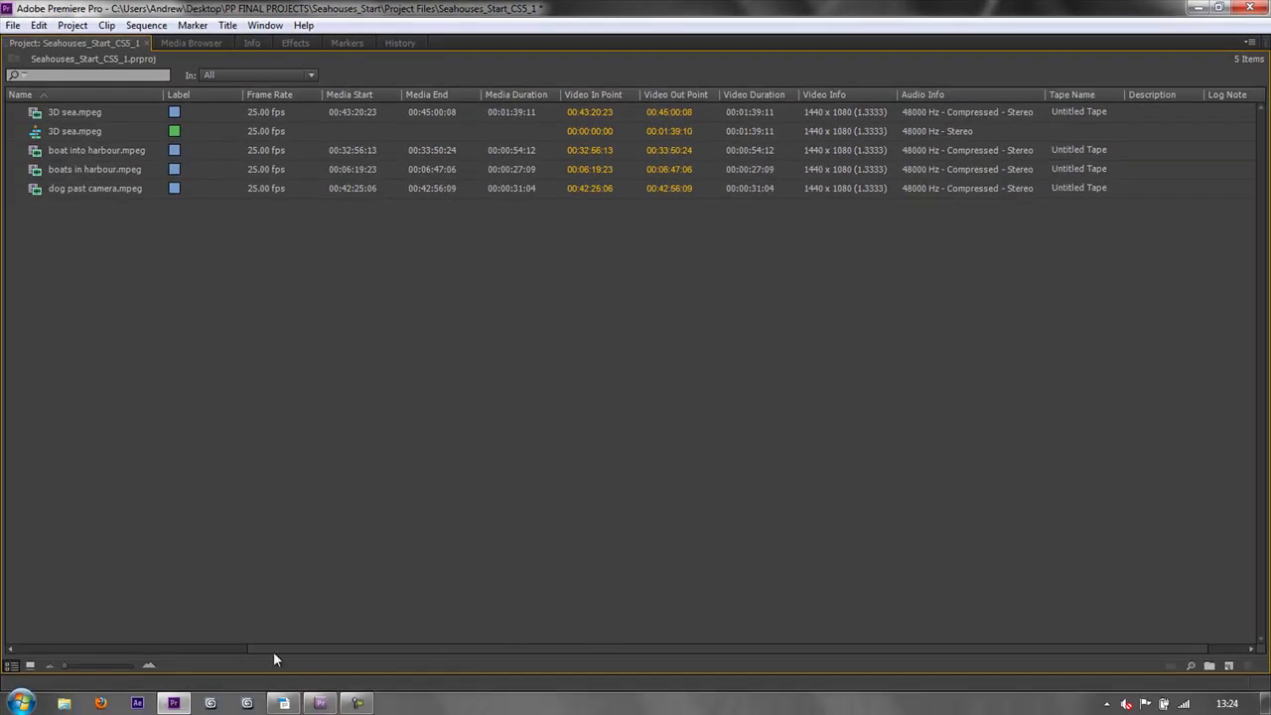
- Tick Good for the first 3D sea.mpeg clip and give it the description '3d wave past camera at'
left_click(326, 650)
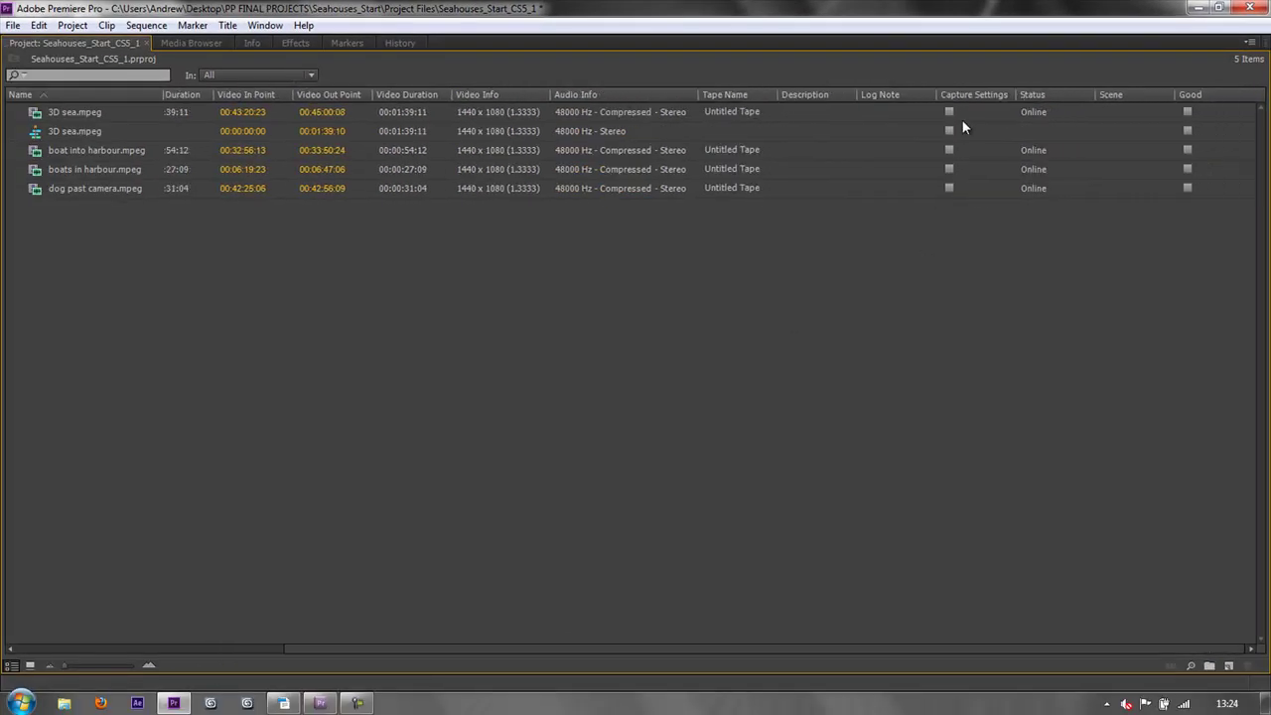
left_click(1188, 111)
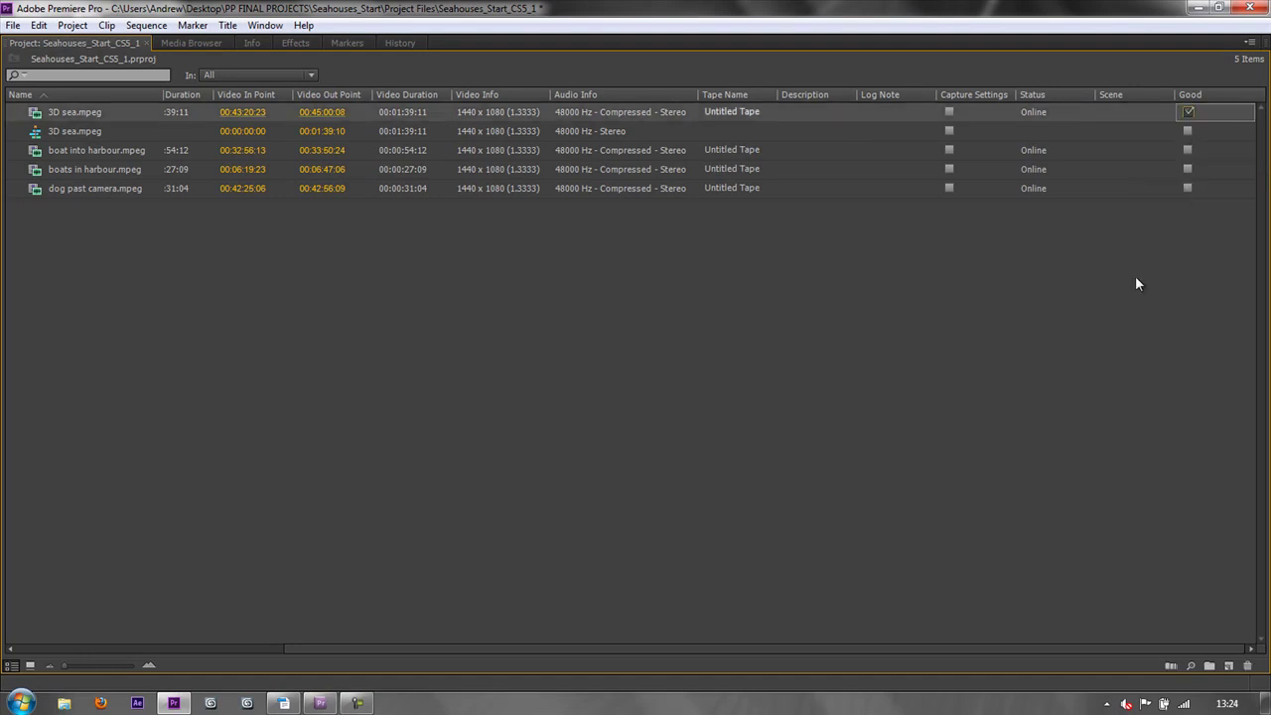
left_click(807, 112)
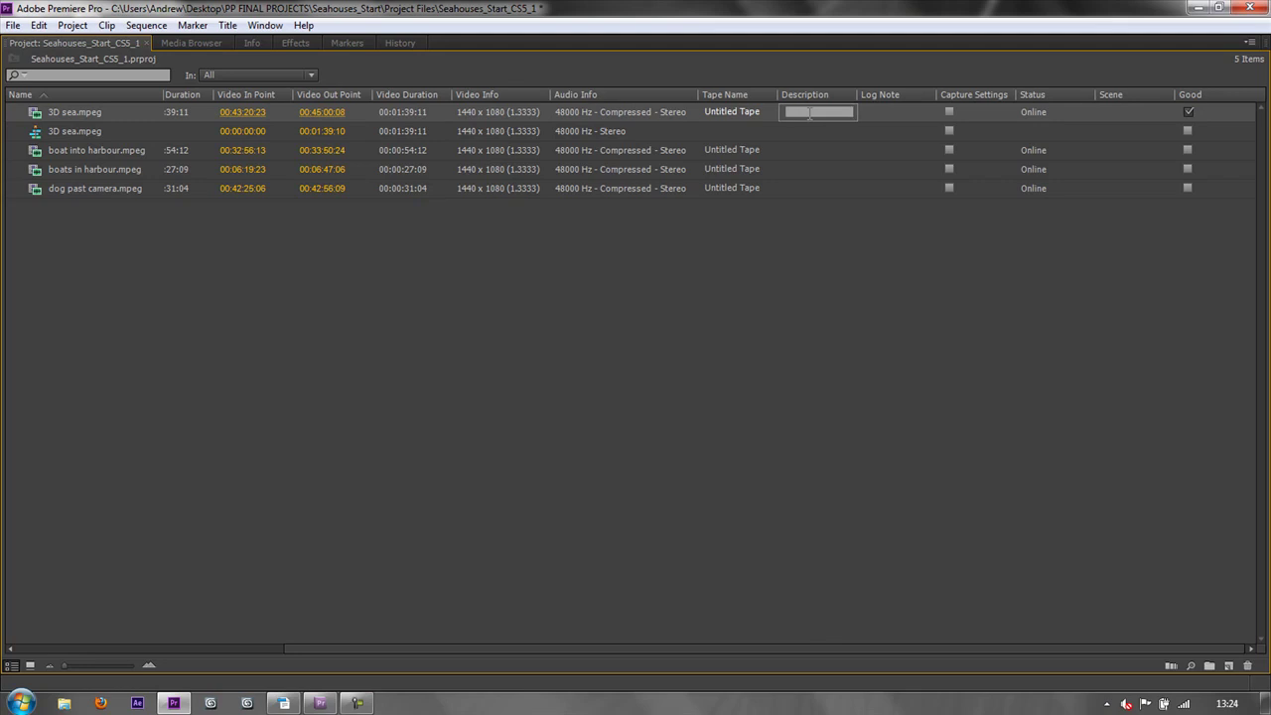
type("3d")
type(" wave past c")
type("amer")
type("a")
type(" at ...")
left_click(849, 256)
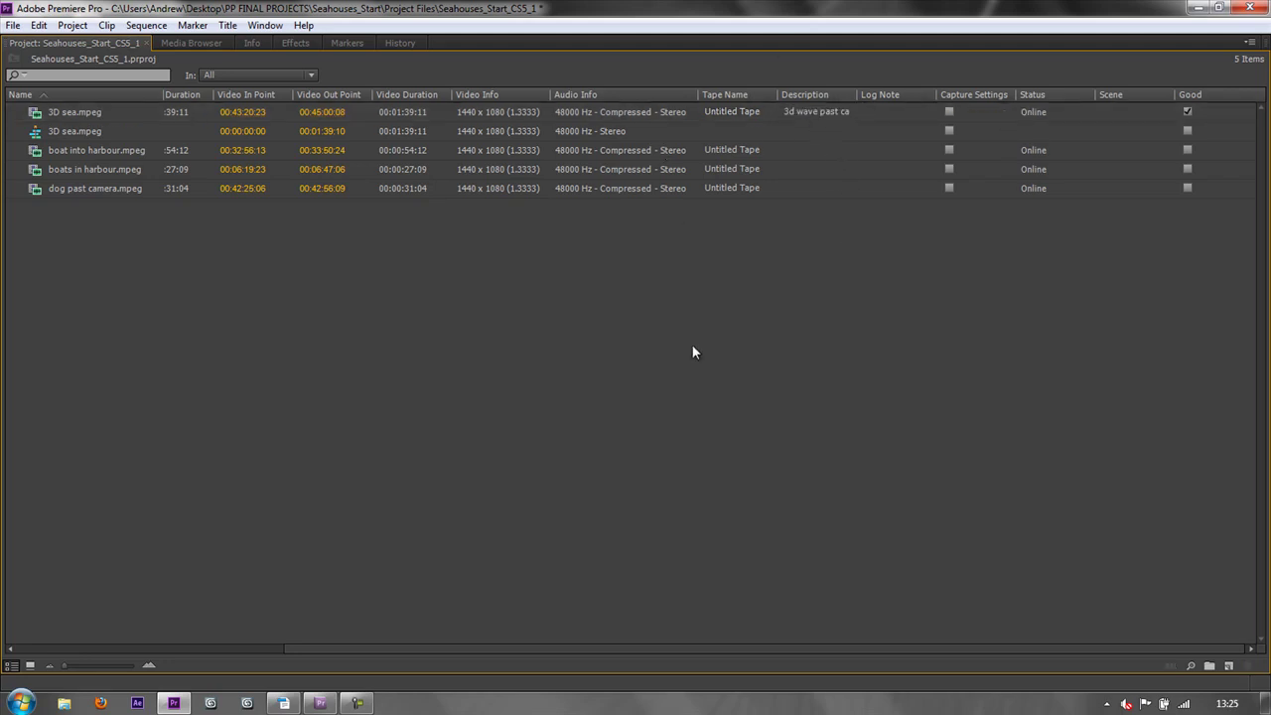
left_click_drag(490, 647, 246, 616)
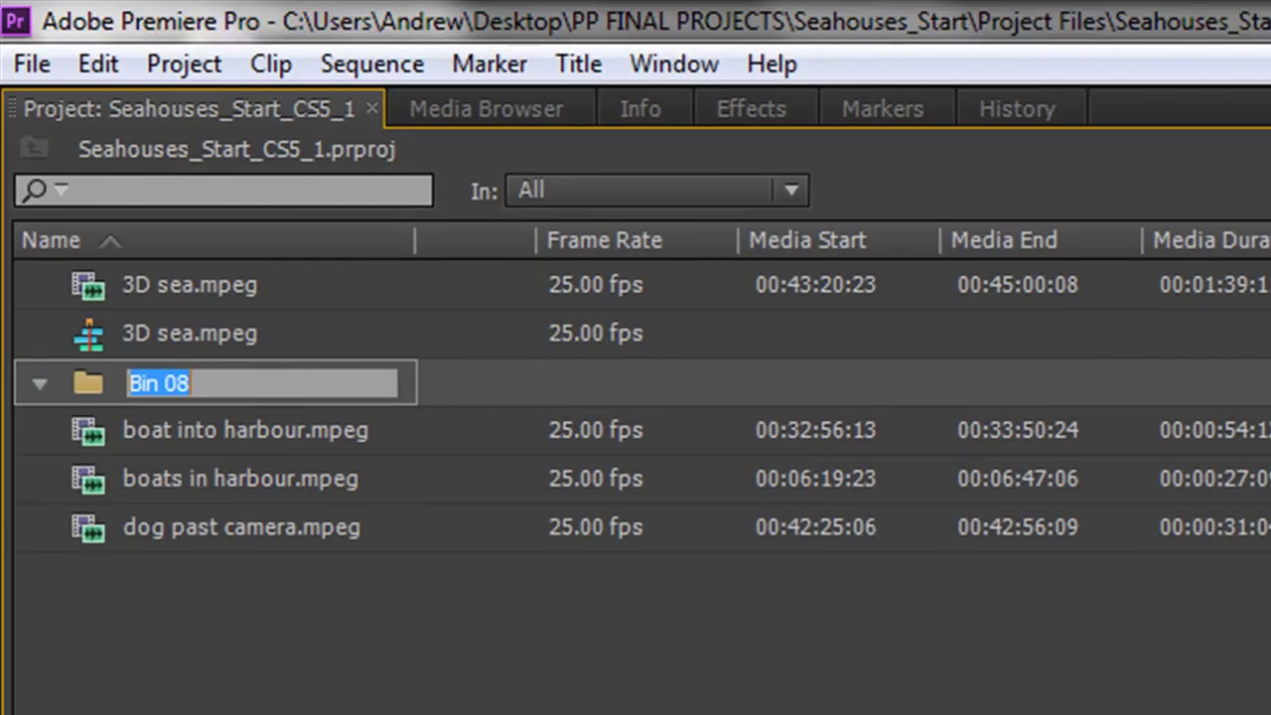
- Name the new bin Video and move 3D sea, dog past camera and boat into harbour into it
type("Video")
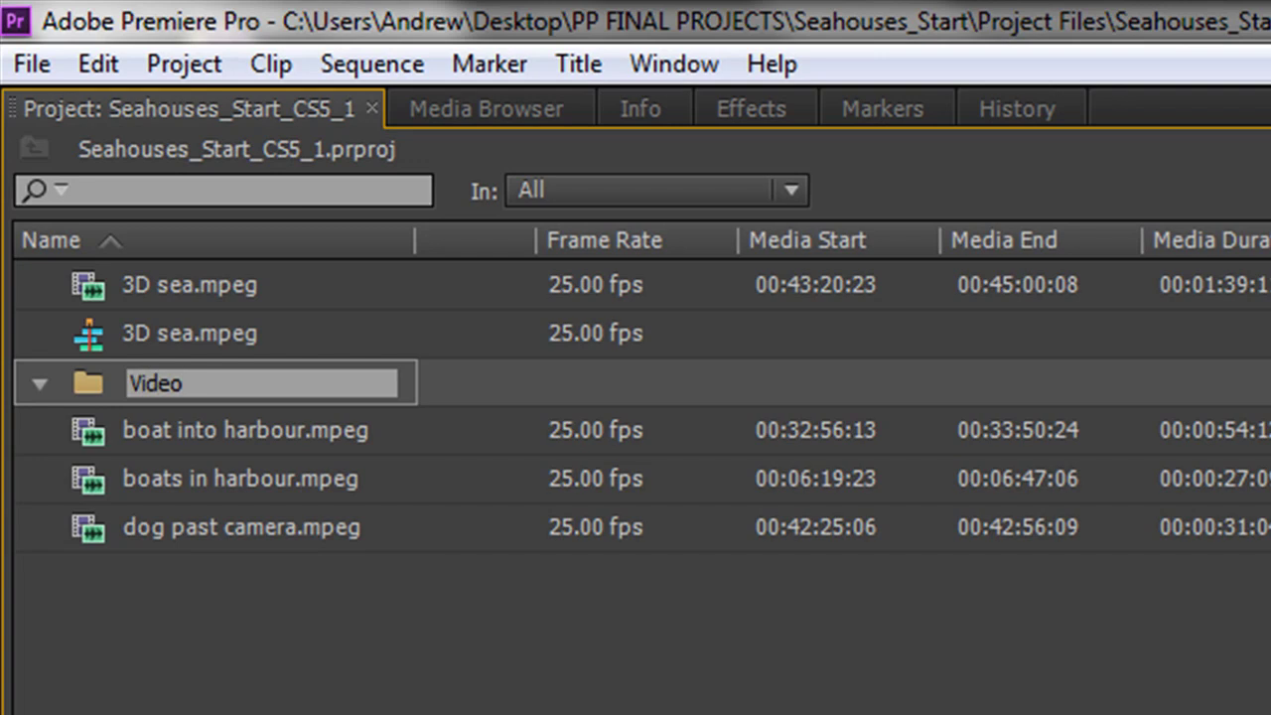
key("Tab")
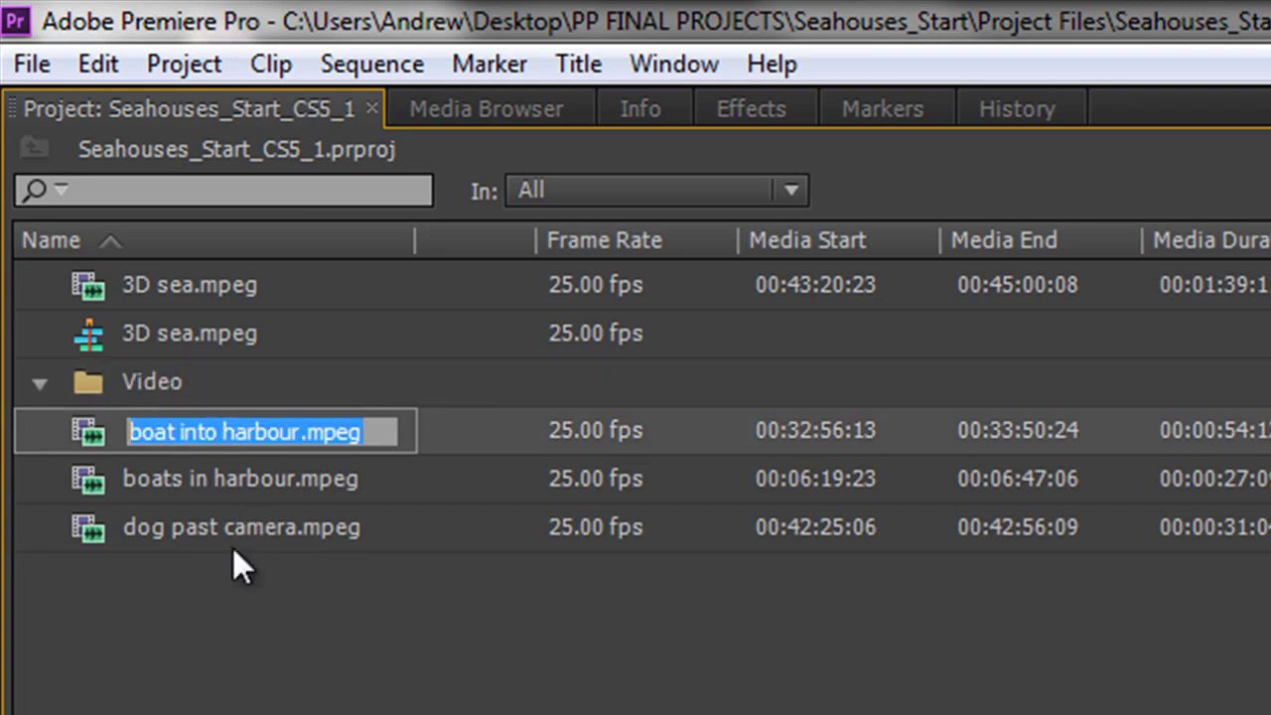
left_click(219, 697)
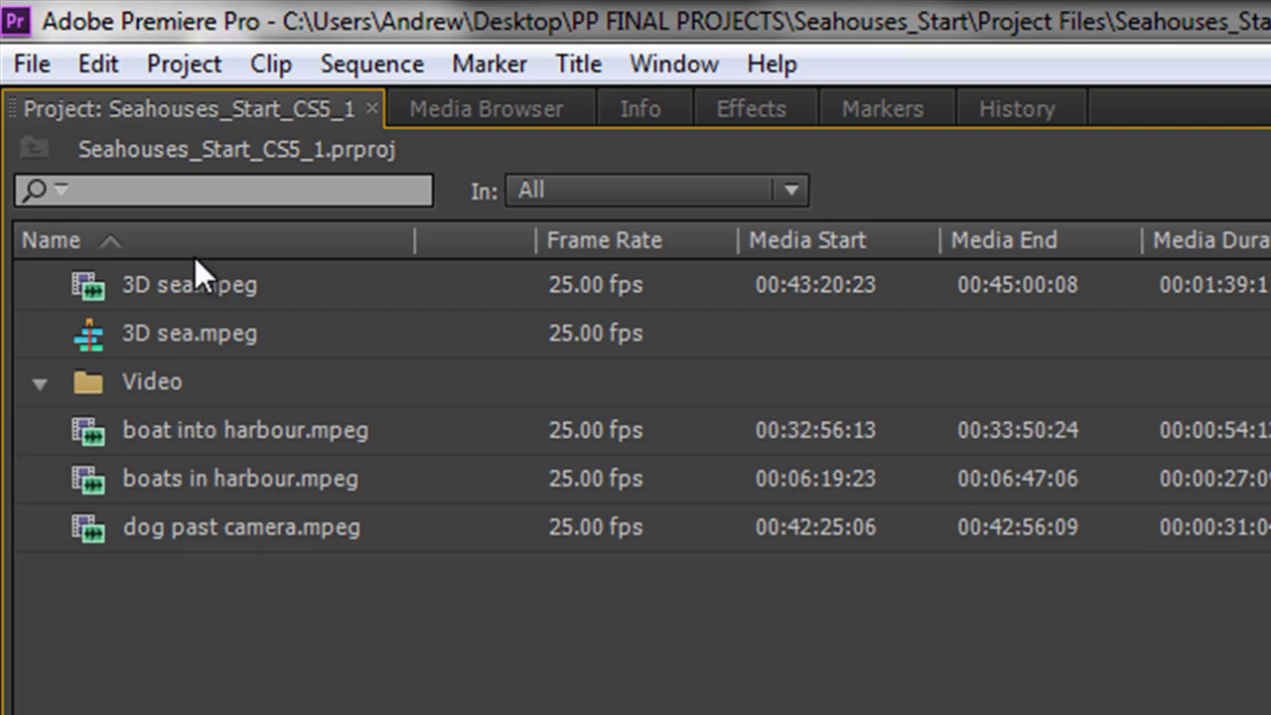
left_click(184, 284)
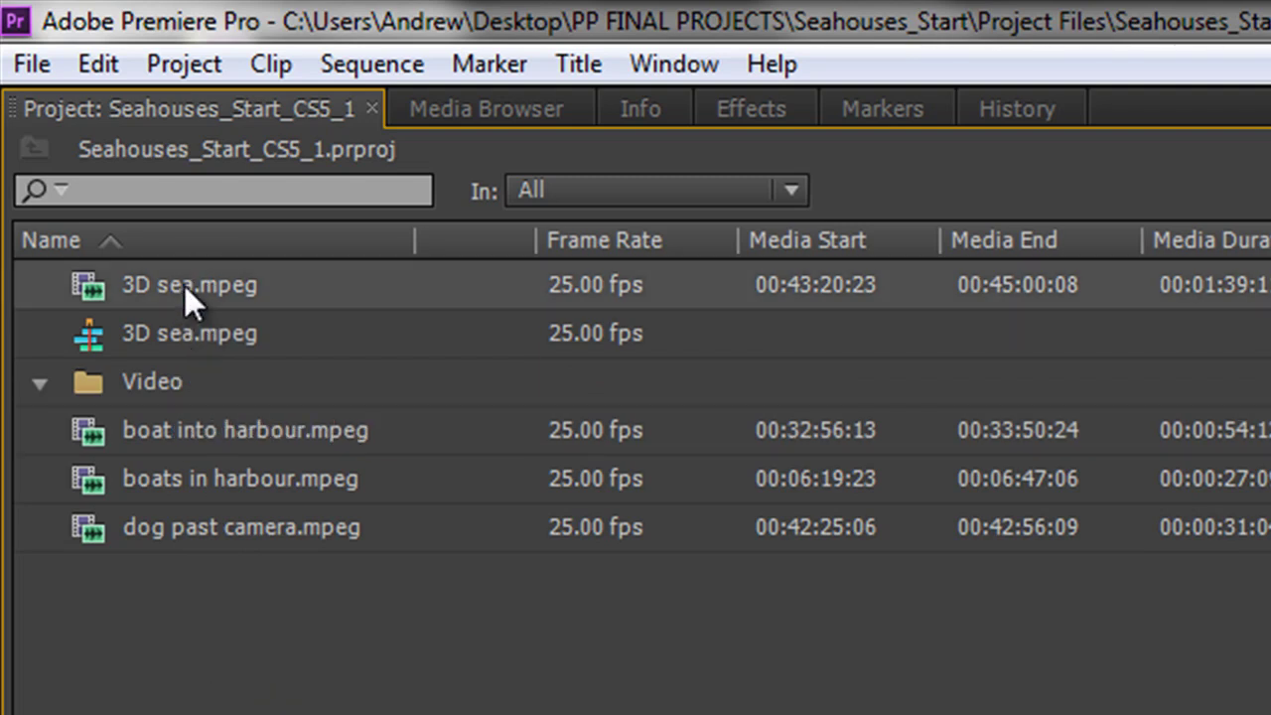
left_click(203, 526, "ctrl")
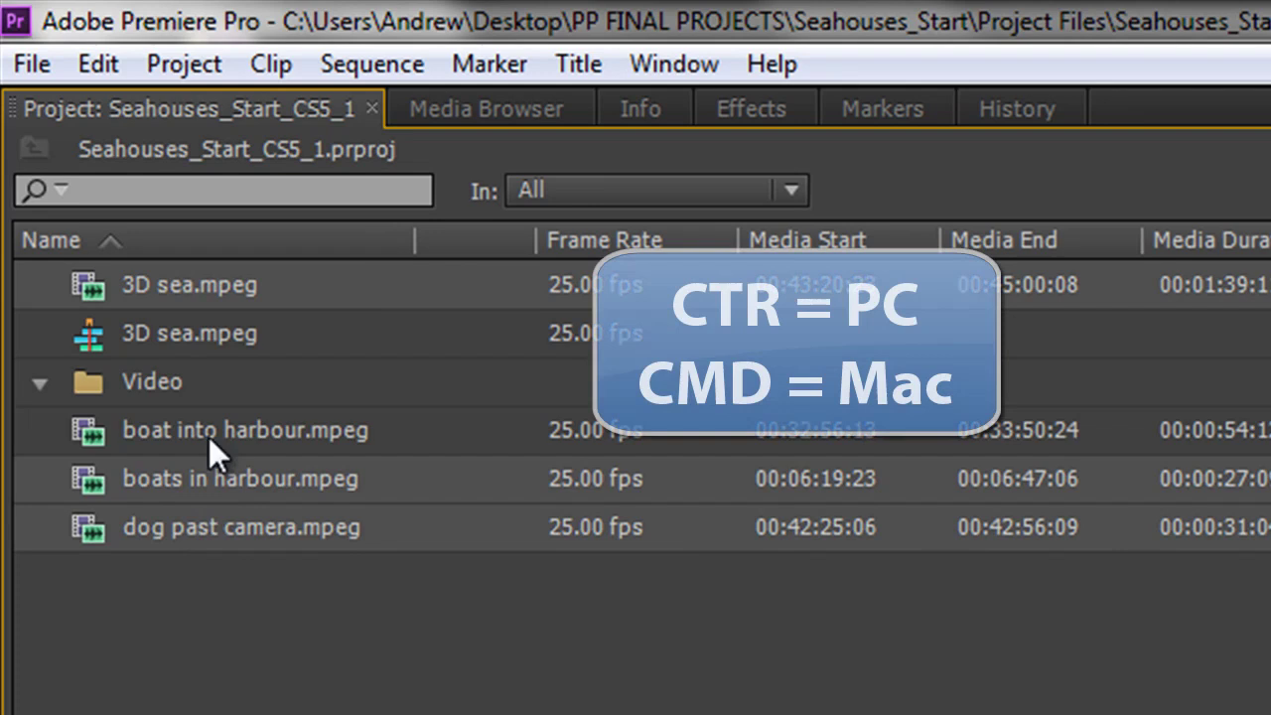
left_click(204, 434, "ctrl")
left_click_drag(118, 434, 127, 392)
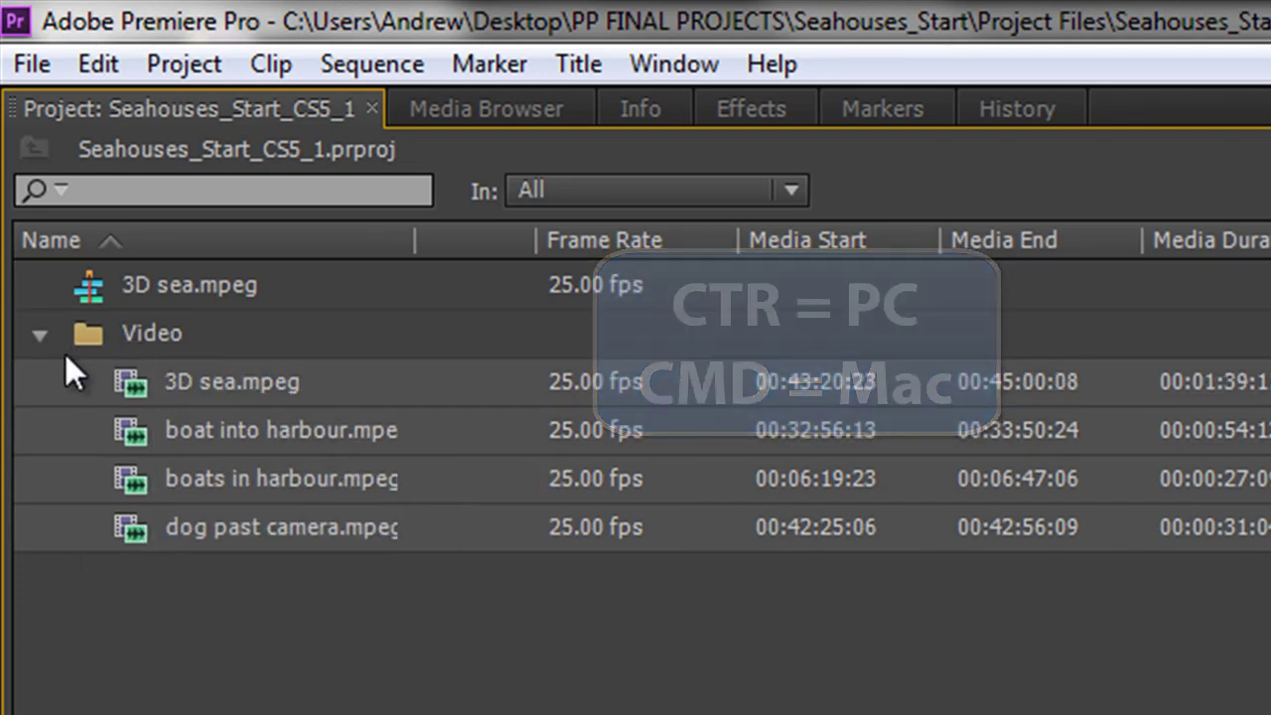
left_click(39, 337)
left_click(40, 340)
left_click(40, 340)
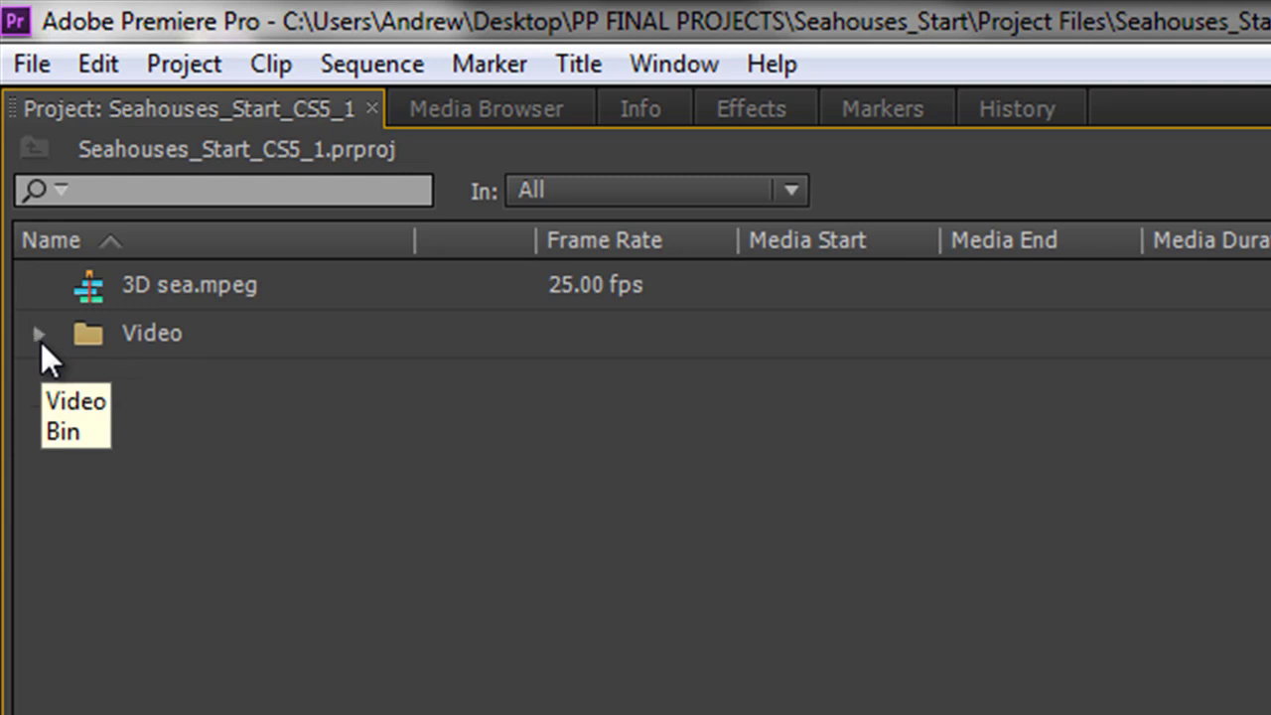
left_click(40, 340)
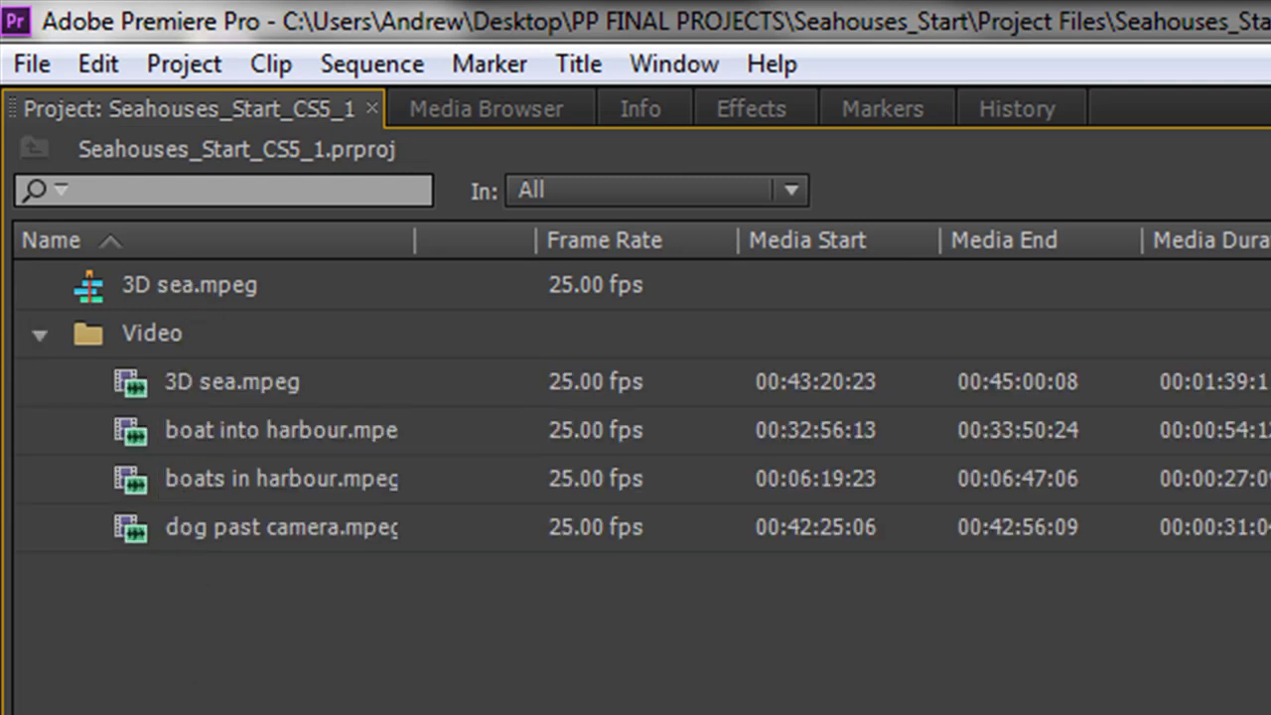
- Create a bin named Sequences and move the 3D sea.mpeg sequence into it
key("ctrl+/")
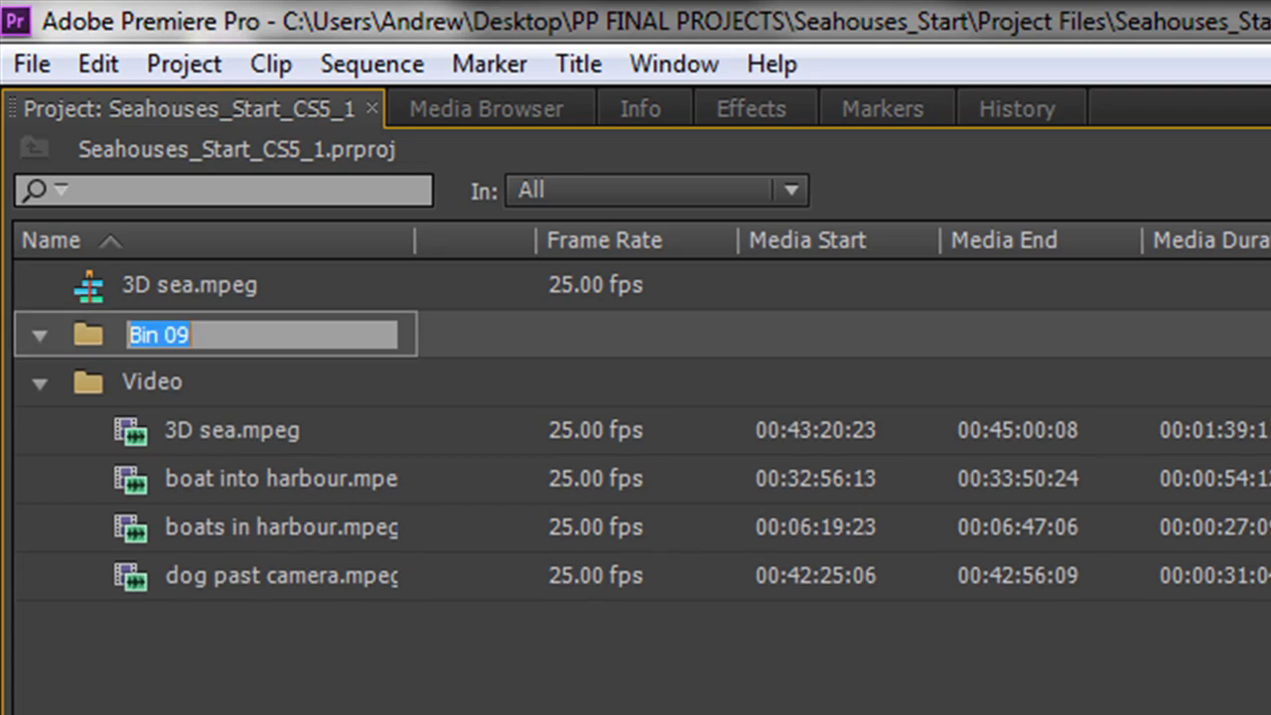
type("Sequences")
key("Tab")
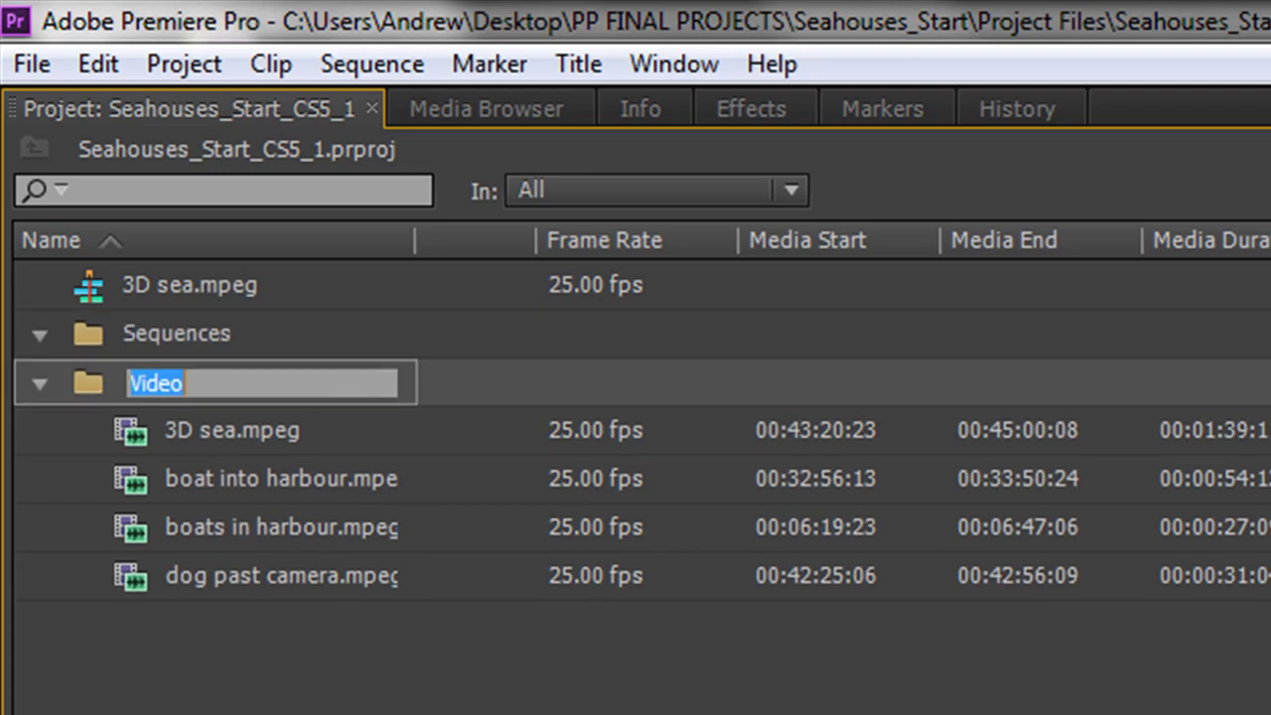
left_click(152, 267)
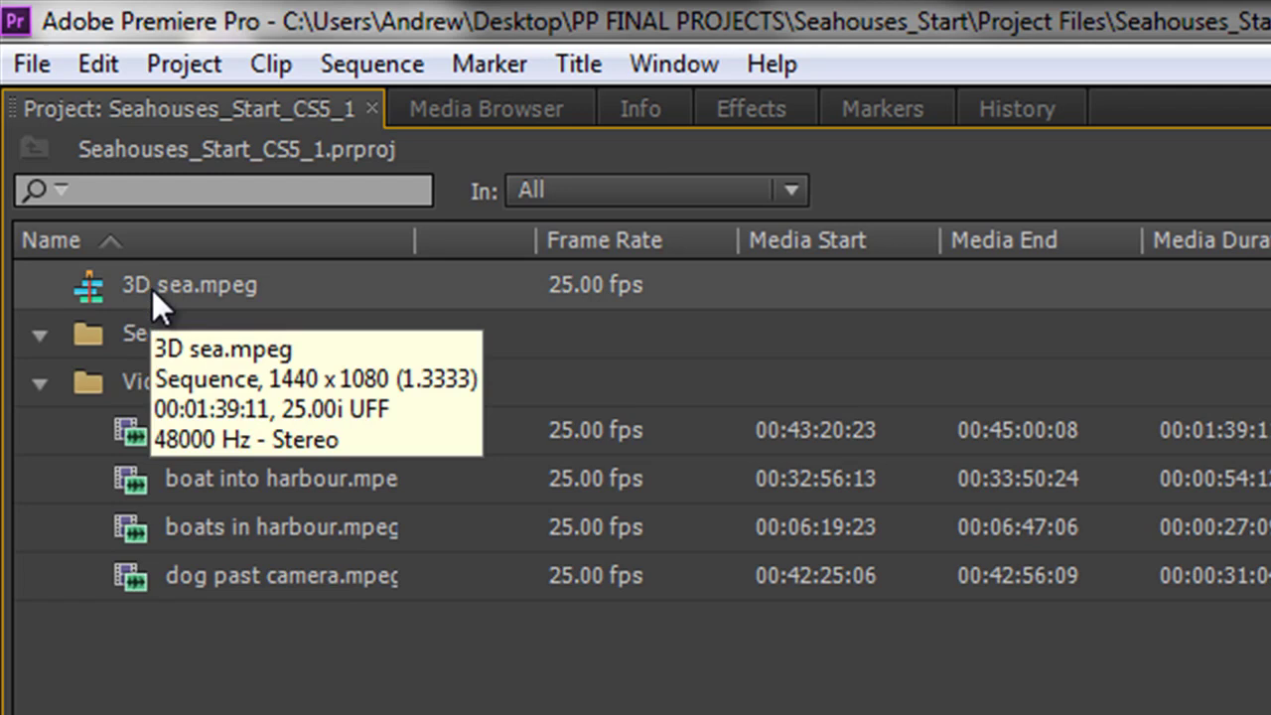
left_click_drag(156, 279, 164, 334)
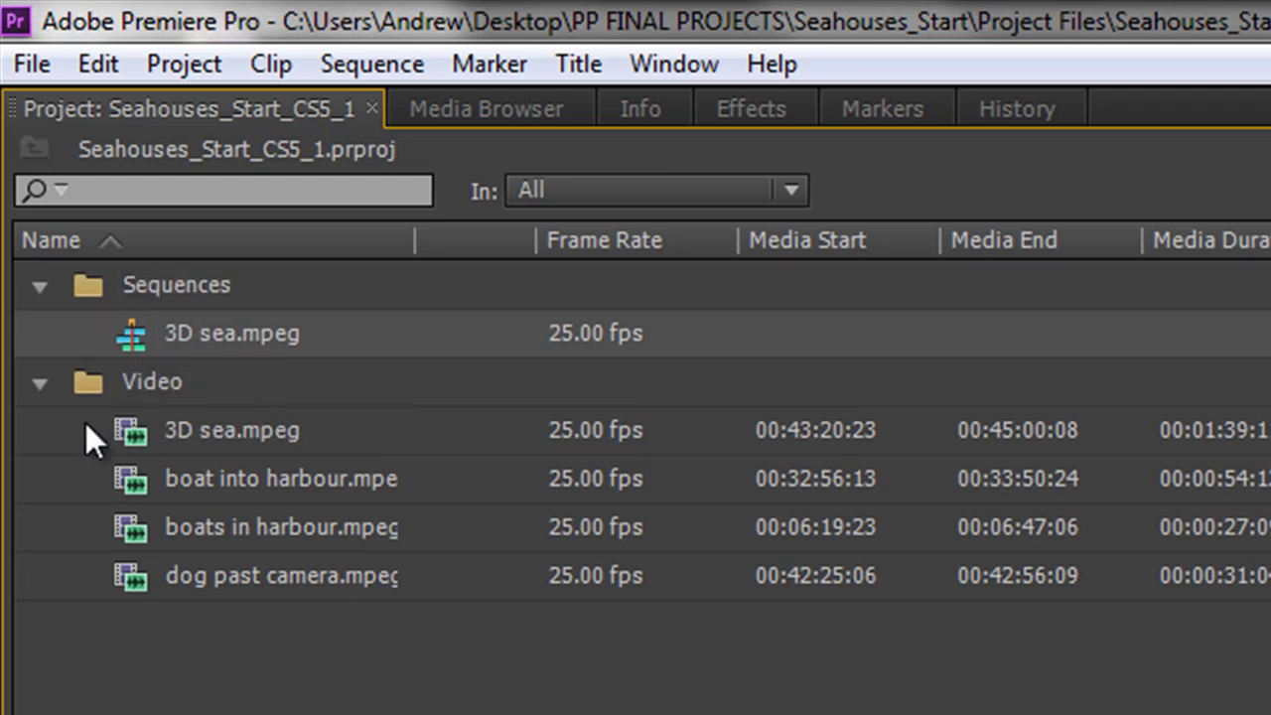
left_click(44, 292)
left_click(44, 292)
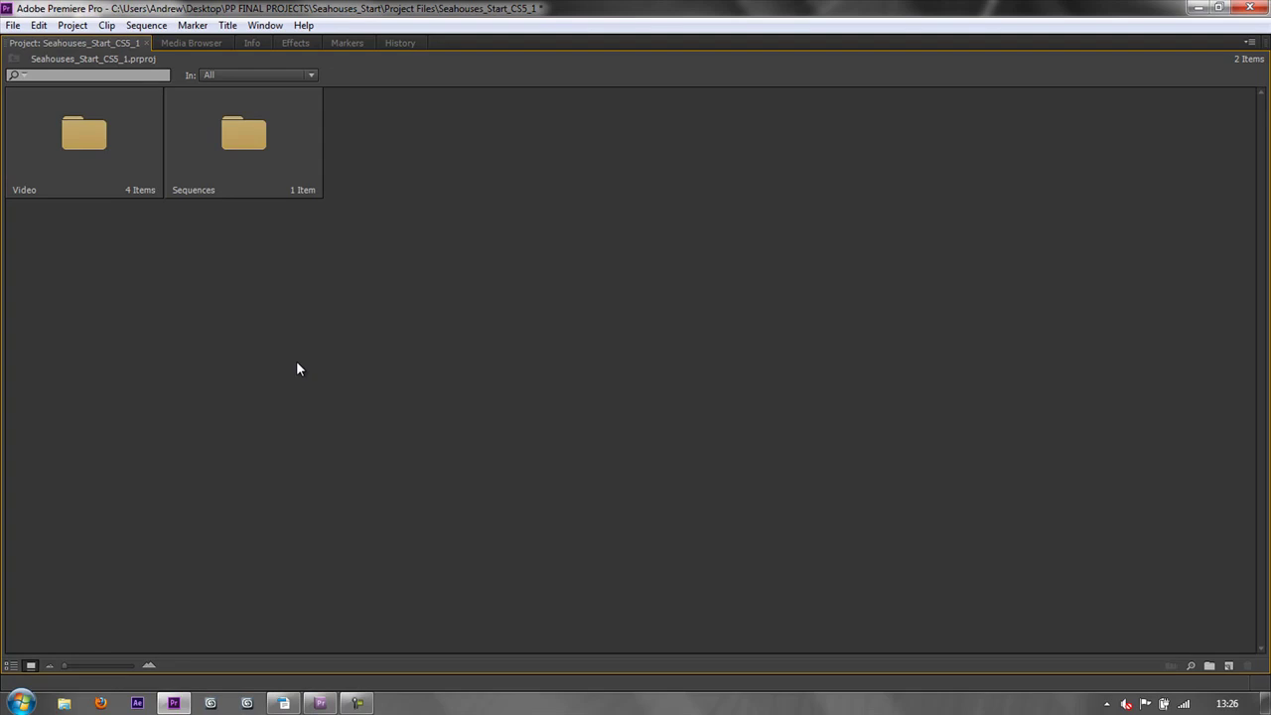
- Open the Video bin in a floating window, then close that window
double_click(69, 140)
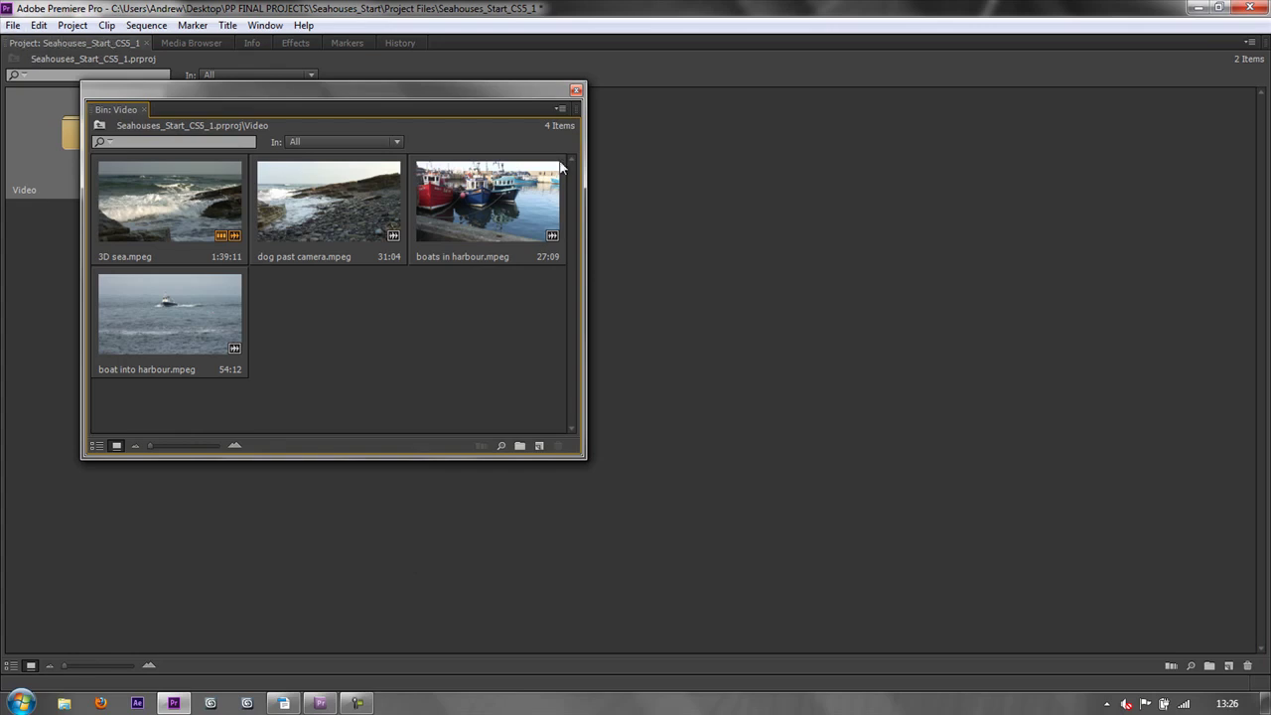
left_click(576, 92)
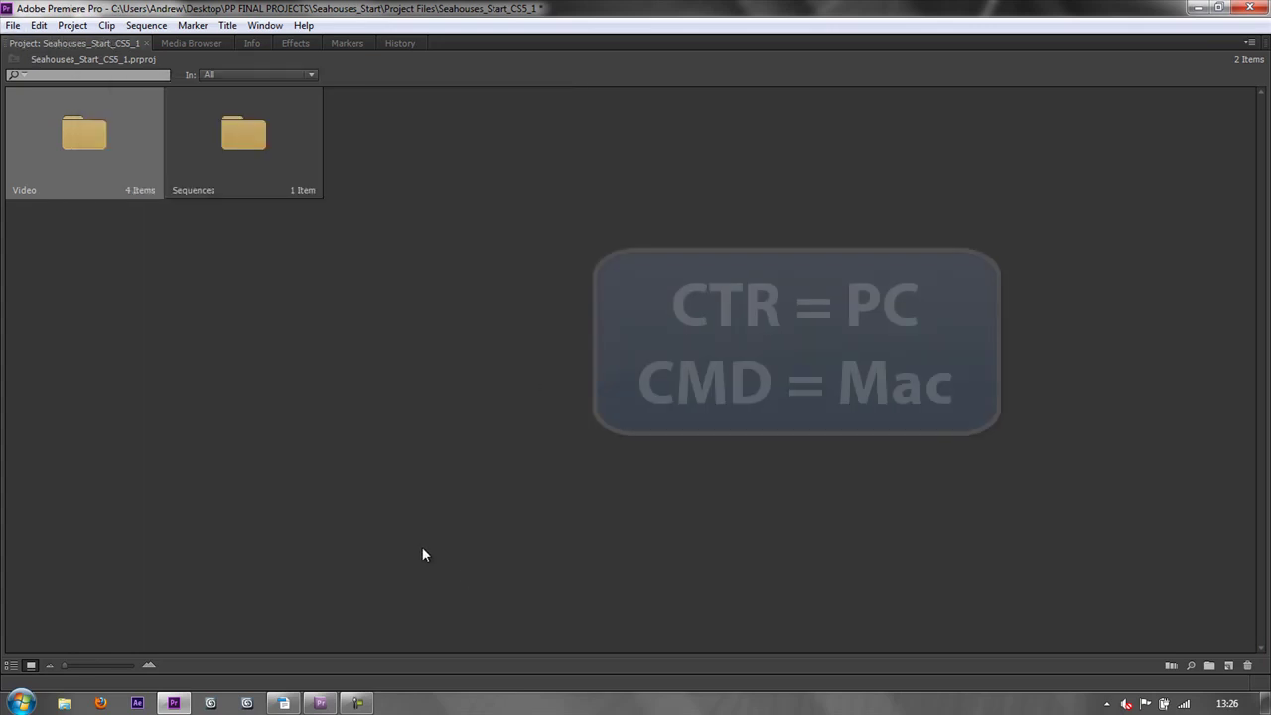
- Open the Video bin in place, enlarge its thumbnails, then return to the top level and resize the bin tiles
double_click(91, 138, "ctrl")
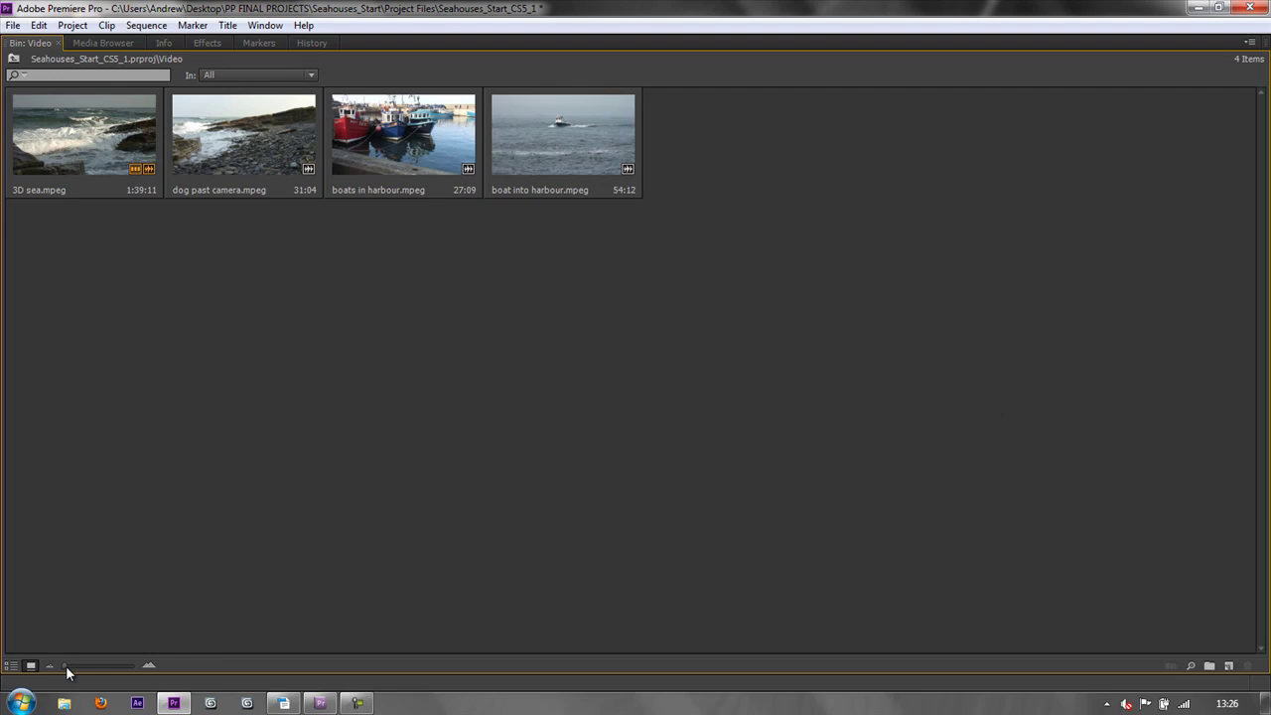
left_click_drag(68, 673, 127, 678)
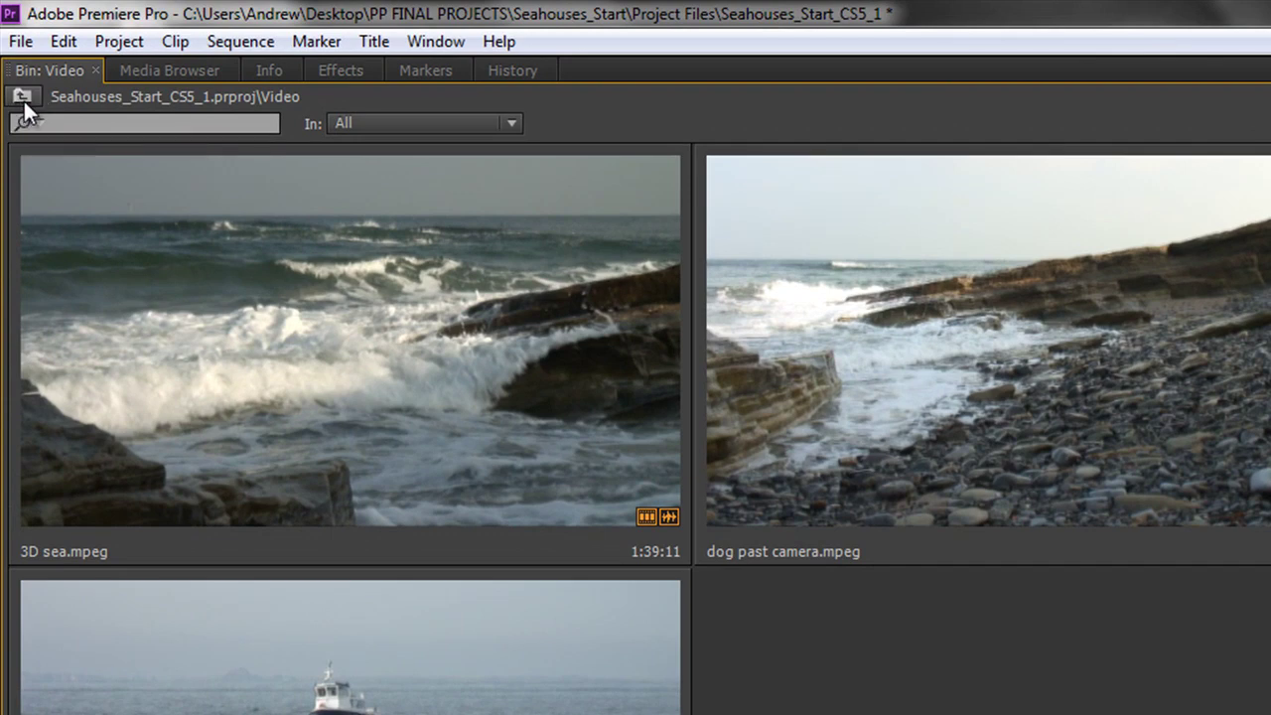
left_click(22, 96)
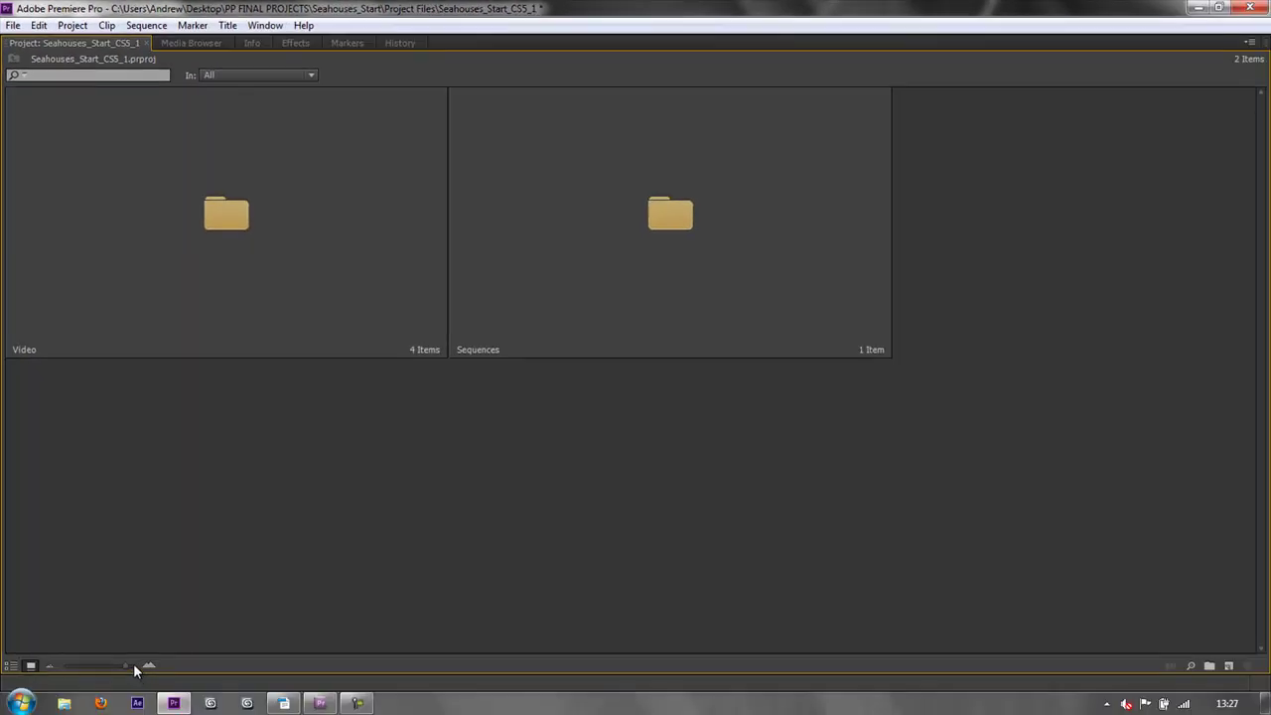
left_click_drag(132, 666, 85, 669)
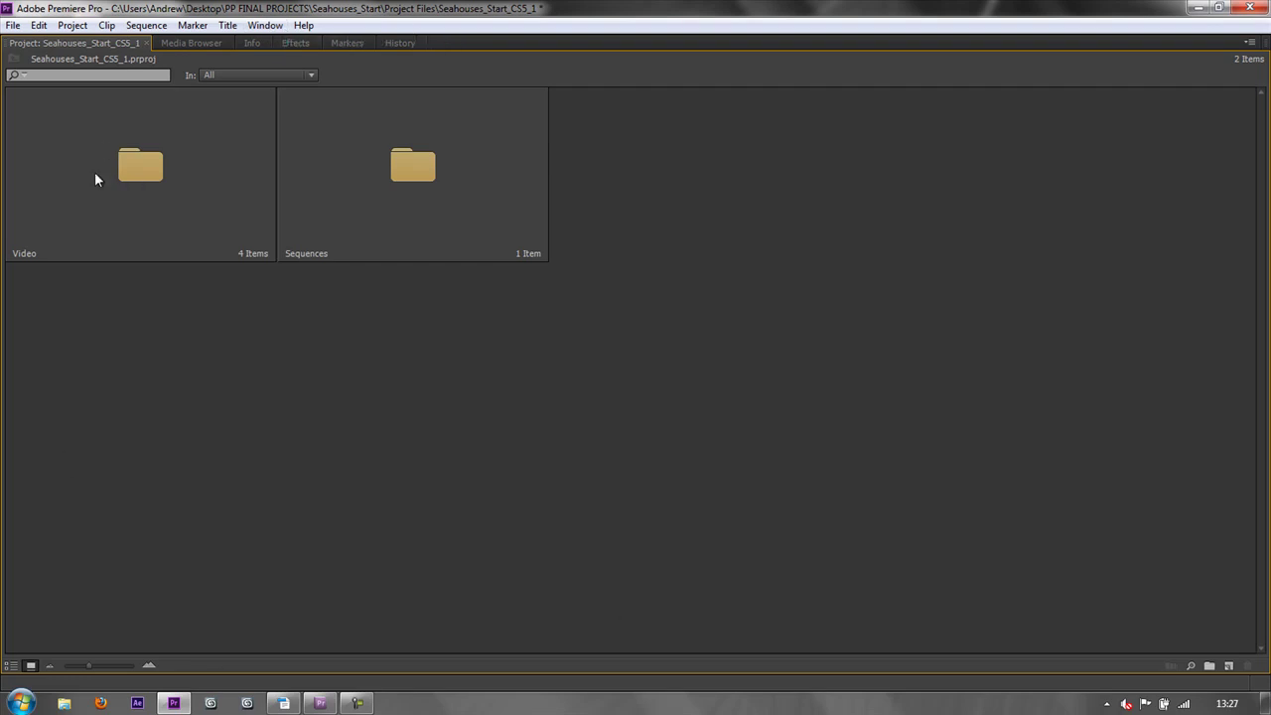
- Open the Video bin as a tab and place it right after the Project tab
double_click(147, 171)
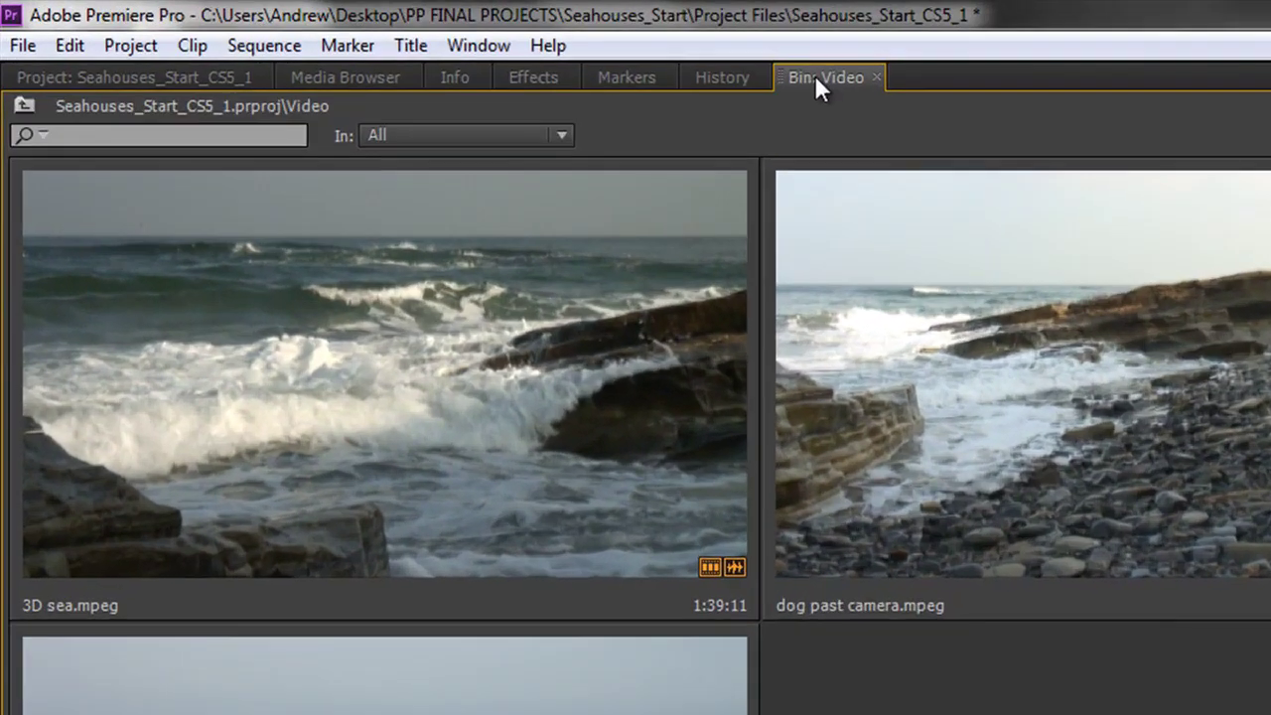
left_click_drag(479, 45, 424, 43)
left_click_drag(820, 84, 378, 82)
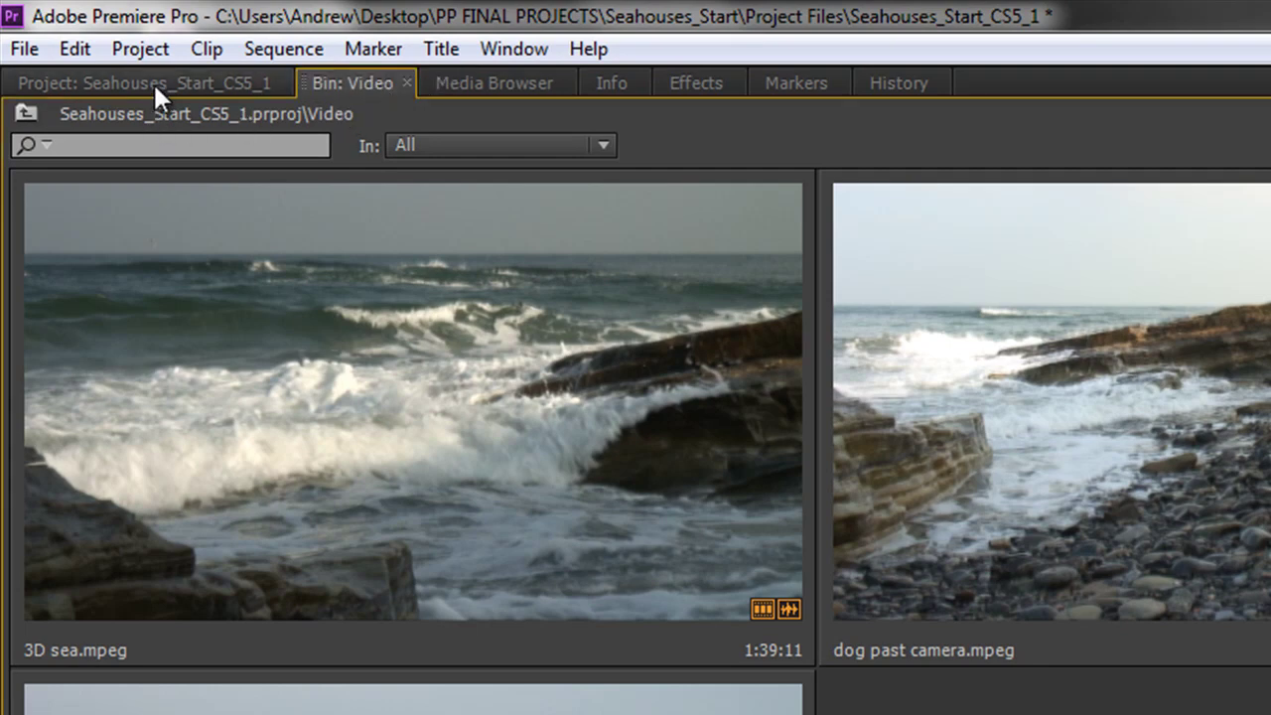
- Switch between Project and Video bin tabs, close the bin tab, then reopen Video in its own tab
left_click(155, 84)
left_click(342, 81)
left_click(225, 83)
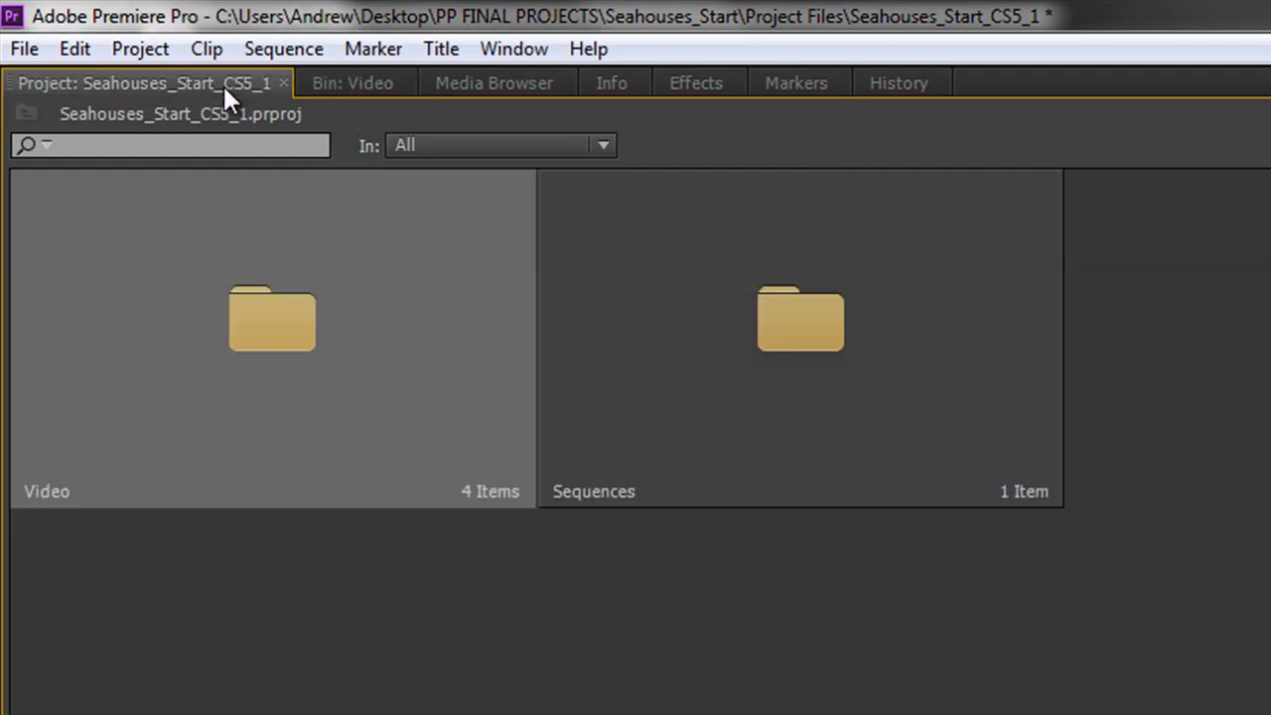
left_click(387, 83)
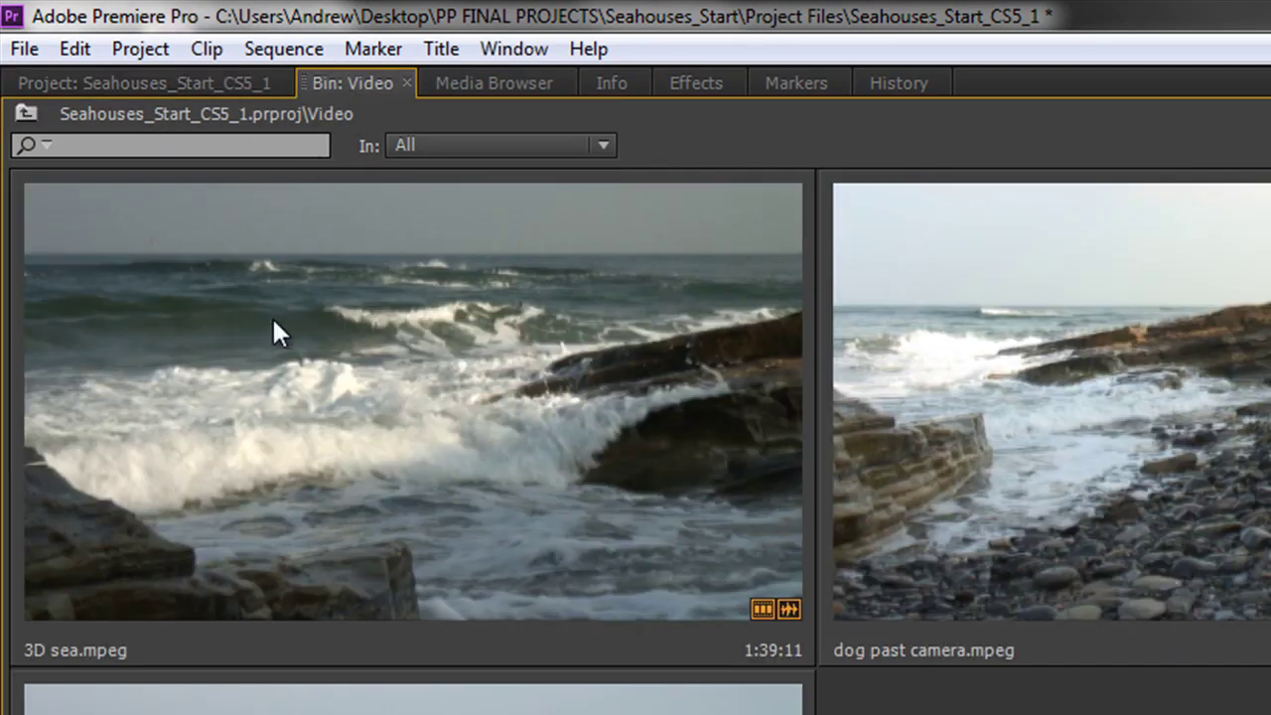
left_click(406, 84)
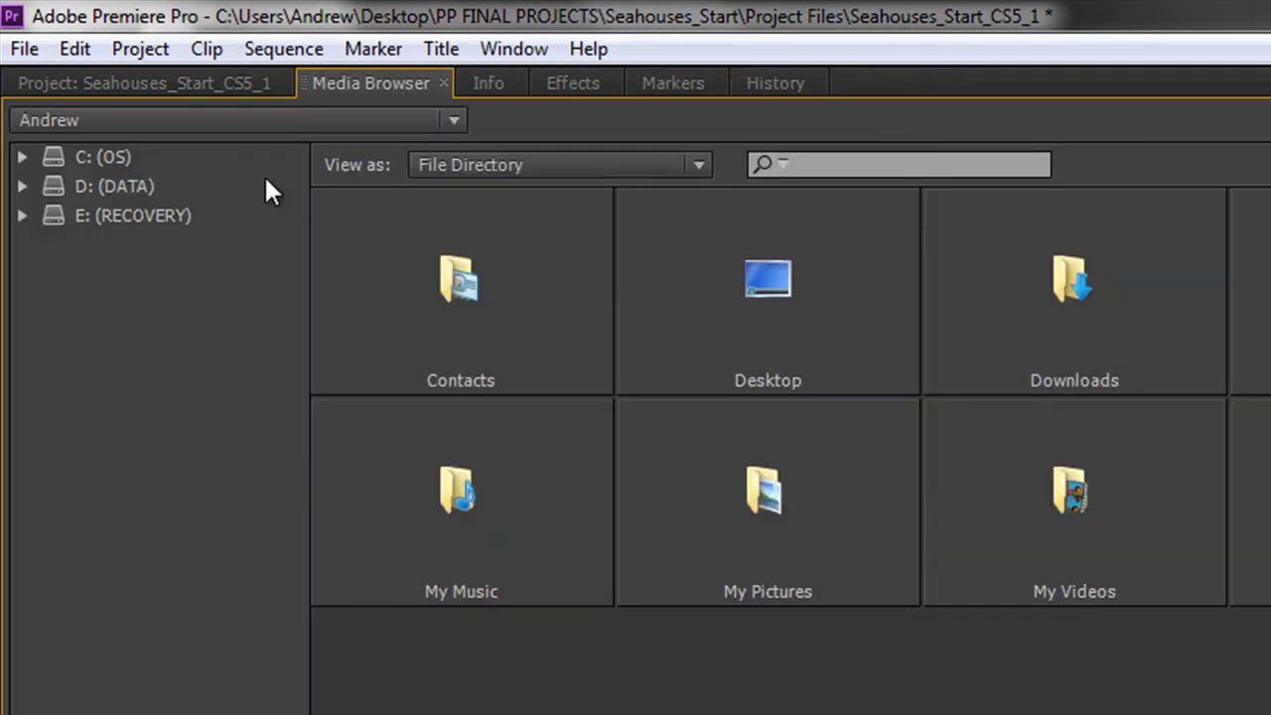
left_click(197, 84)
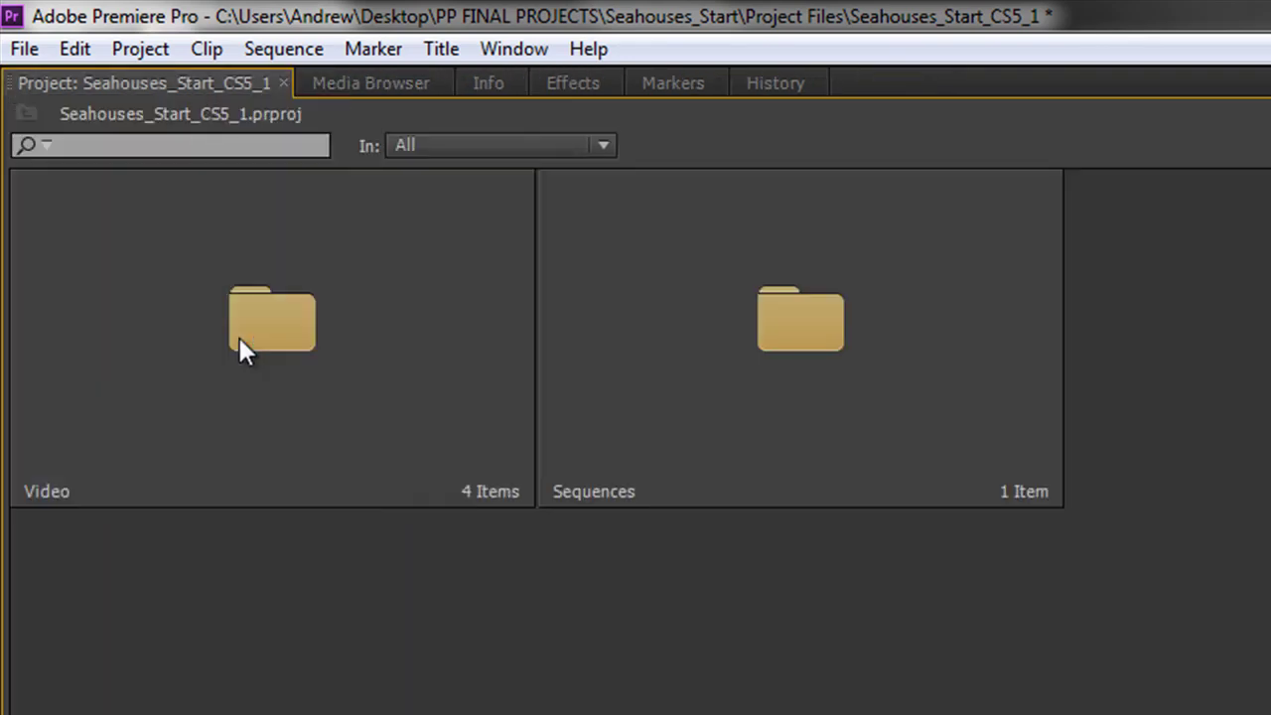
double_click(239, 340)
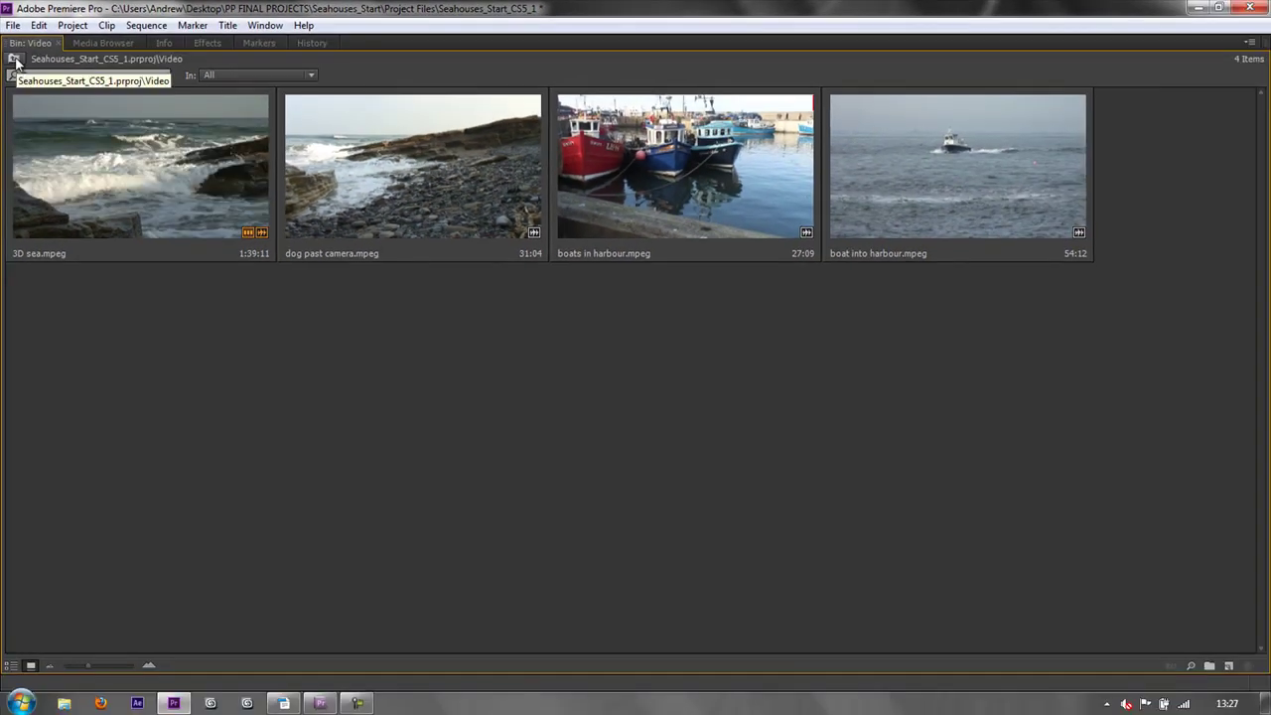
- From the project top level, create a new bin named Pics and open it
left_click(24, 113)
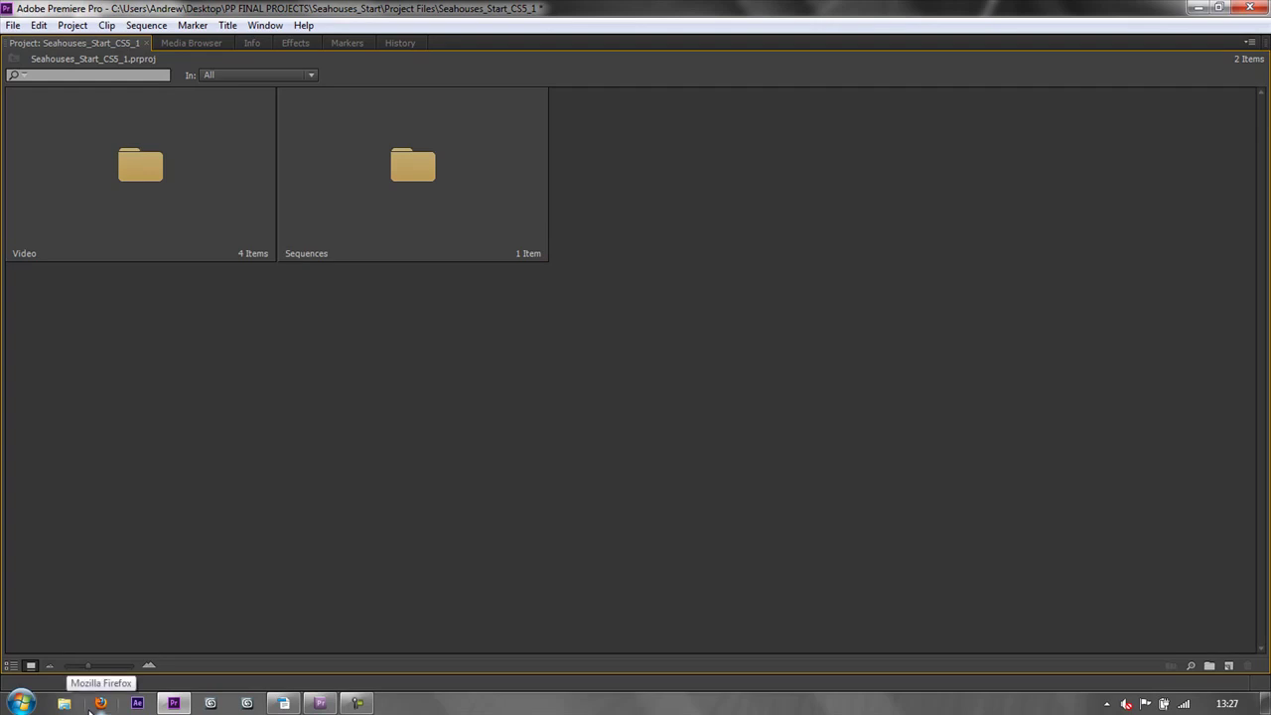
left_click(1209, 665)
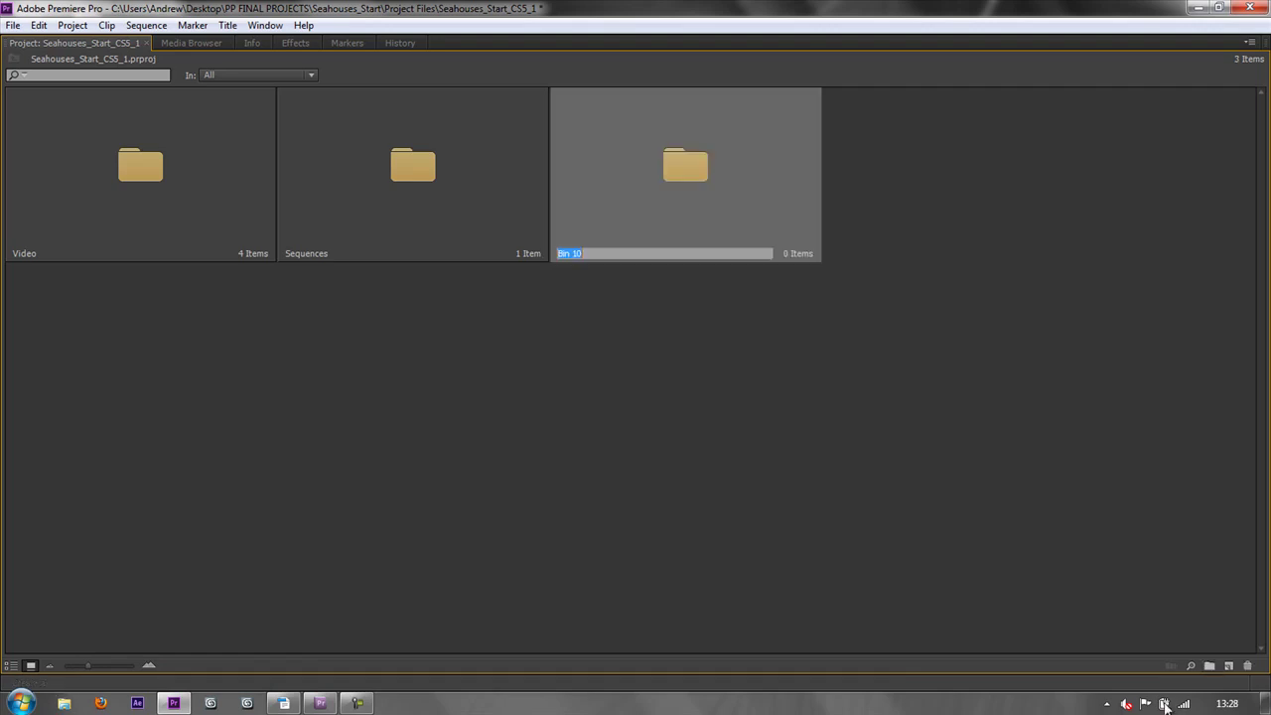
type("Pics")
key("Tab")
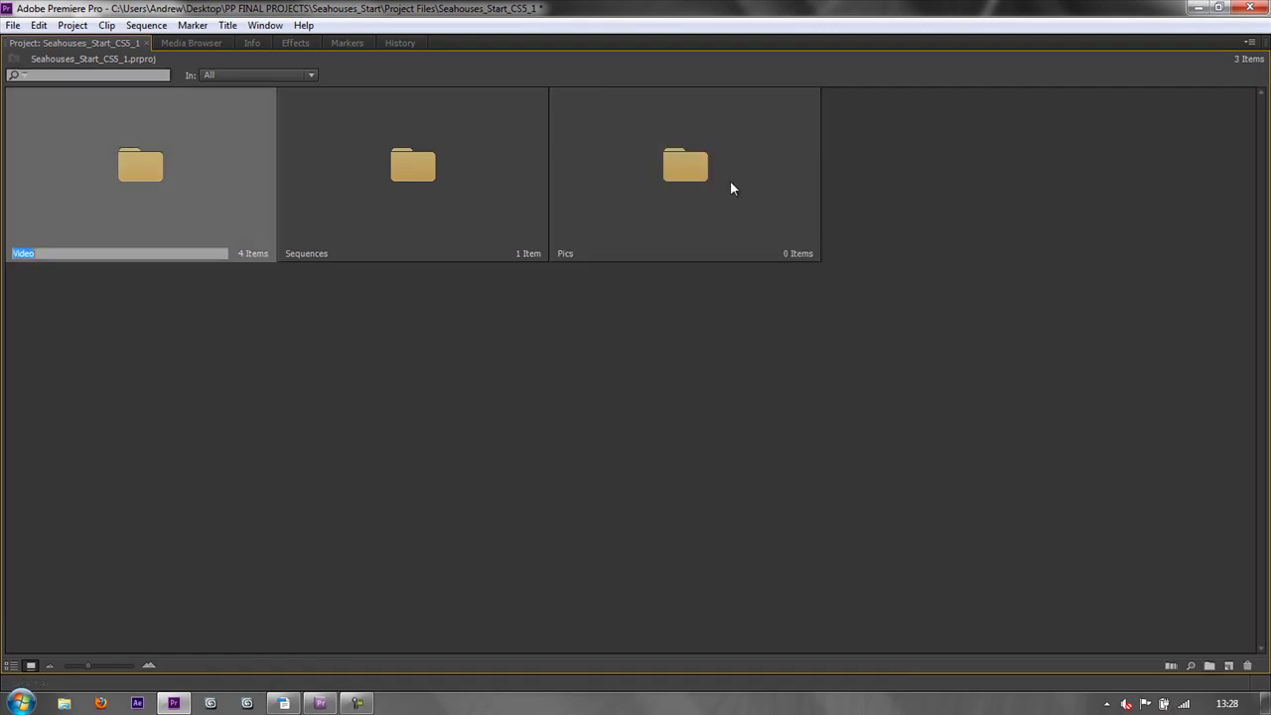
double_click(677, 171)
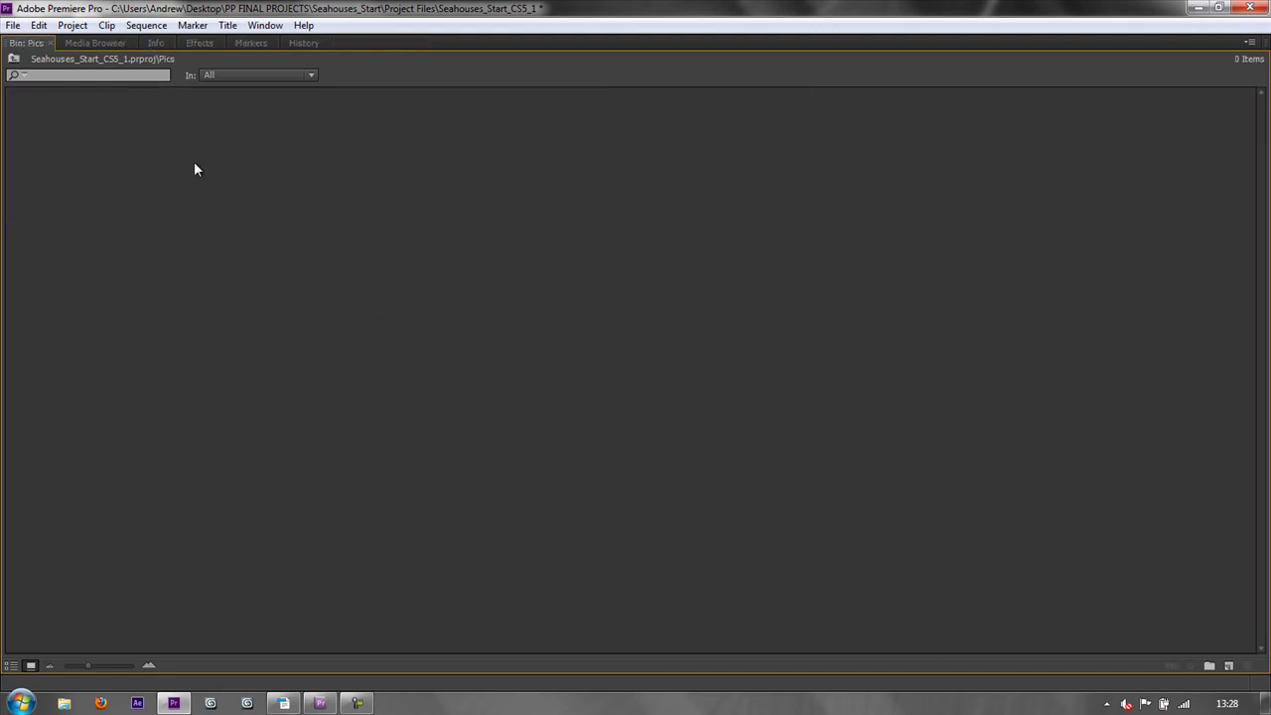
- Import Bamburgh Castle, Dunstanburgh Castle, Lindisfarne, Seabird and Seals .jpg into the Pics bin
double_click(321, 257)
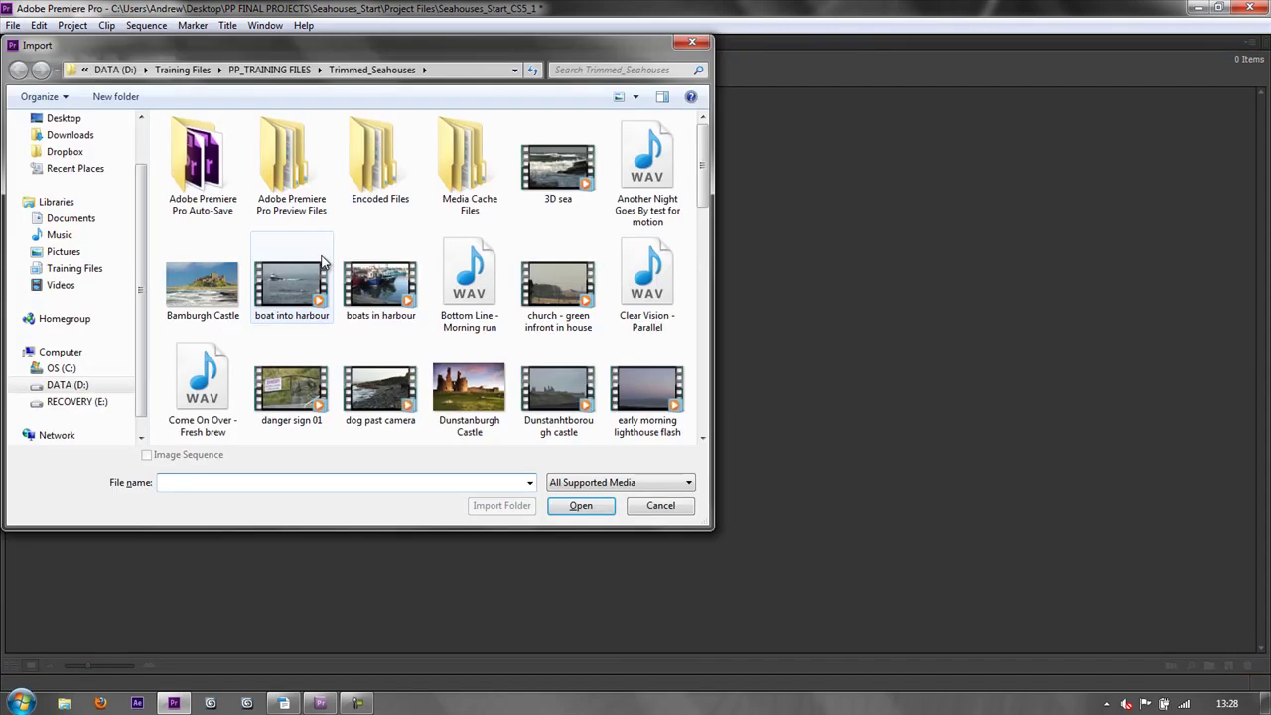
left_click(203, 283)
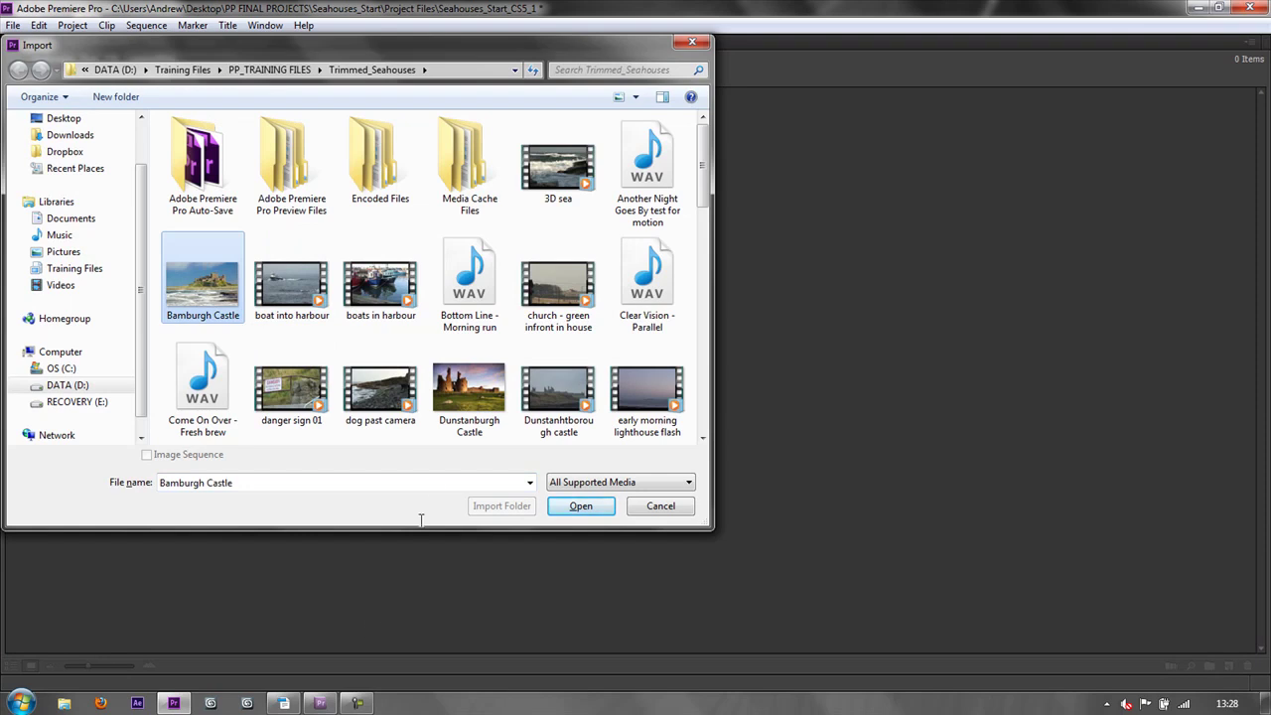
left_click(468, 389, "ctrl")
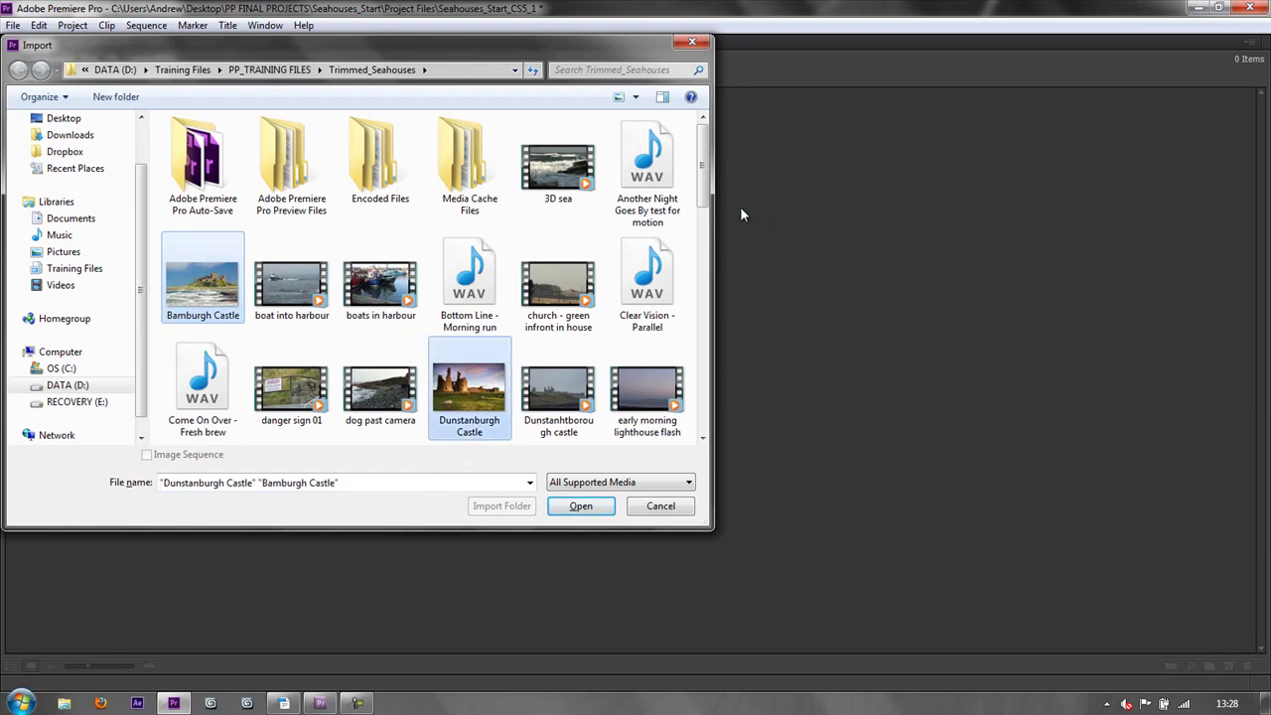
scroll(707, 185, "down", 3)
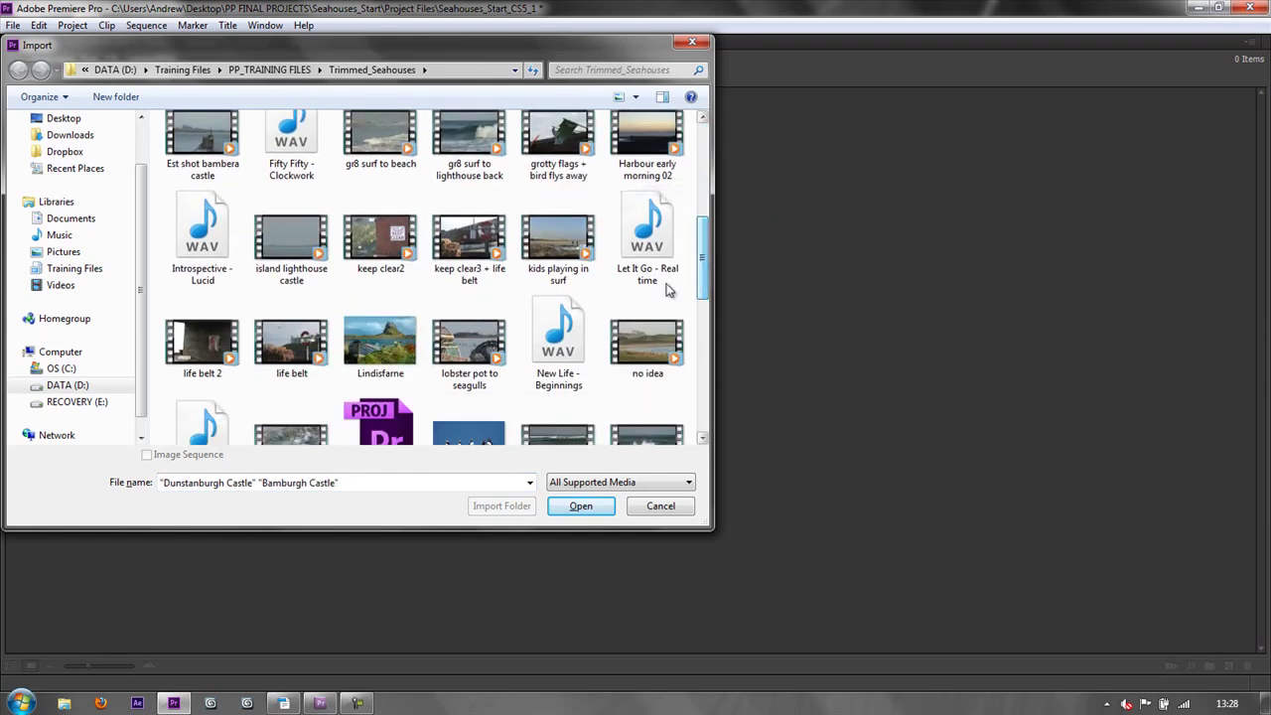
left_click(380, 338, "ctrl")
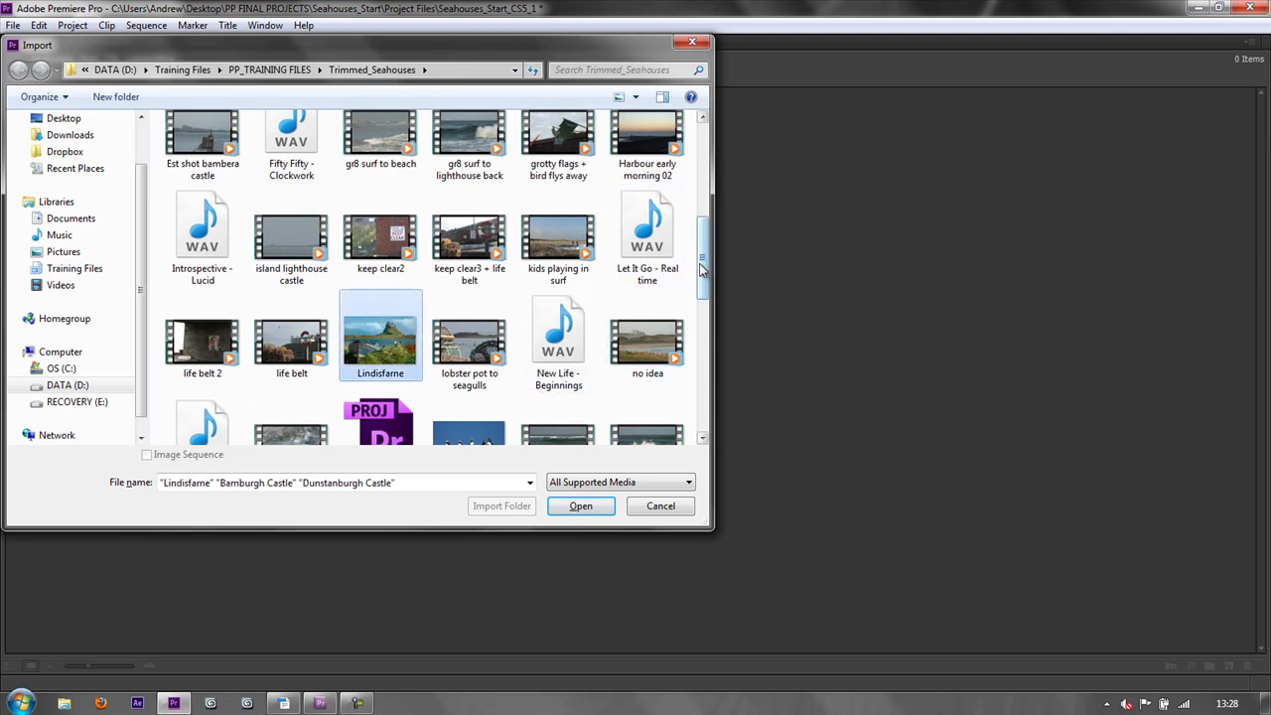
left_click_drag(705, 271, 702, 365)
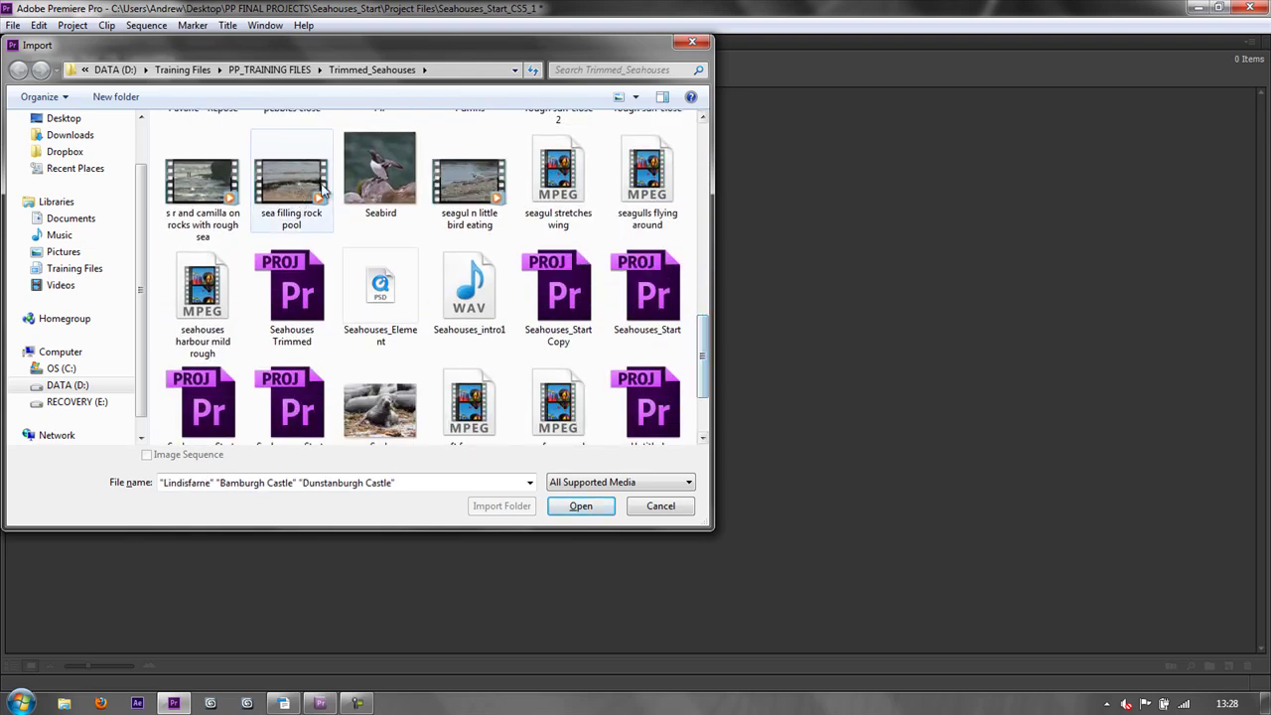
left_click(401, 216, "ctrl")
left_click(381, 407, "ctrl")
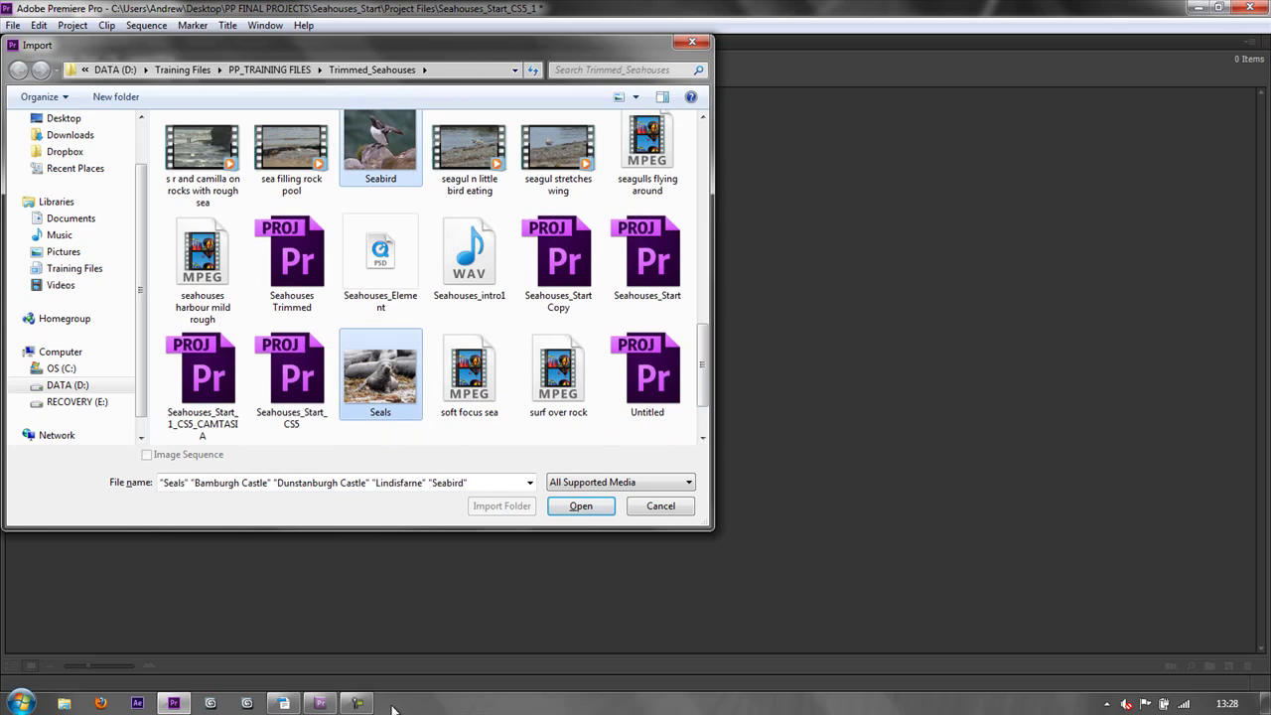
left_click(578, 509)
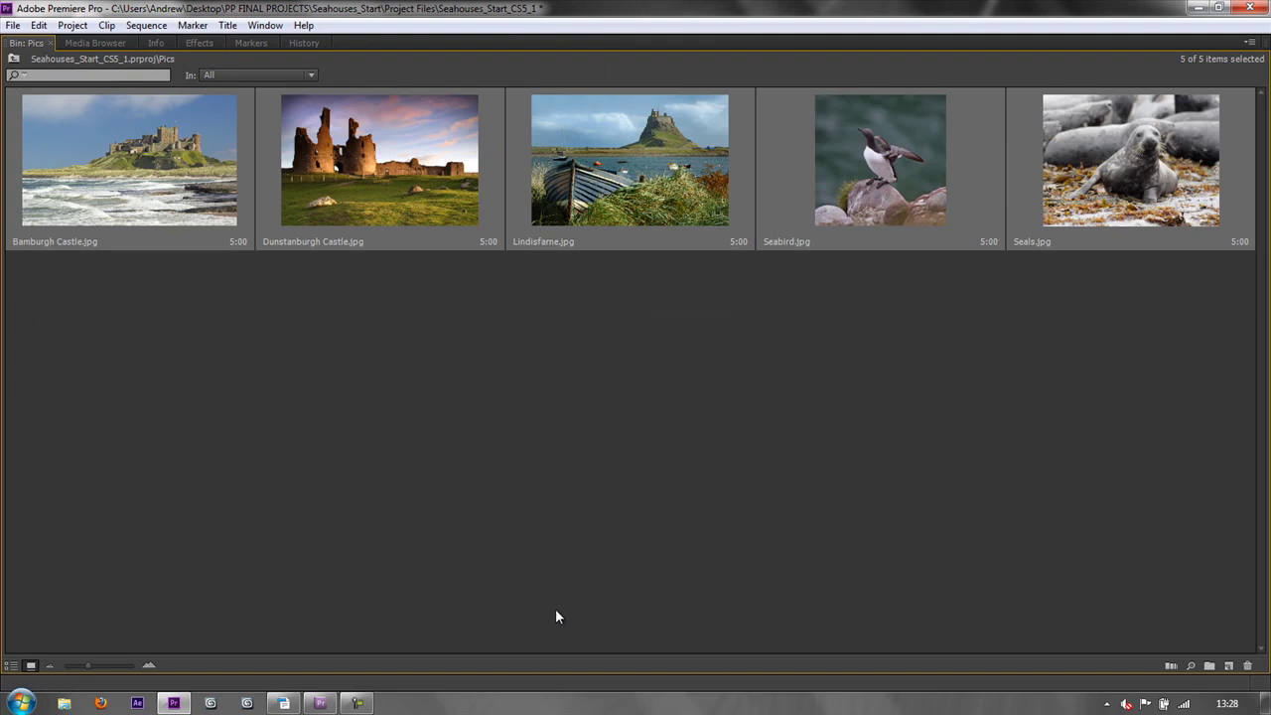
- Back at the project's top level, add a new bin named Audio beside Pics
left_click(14, 58)
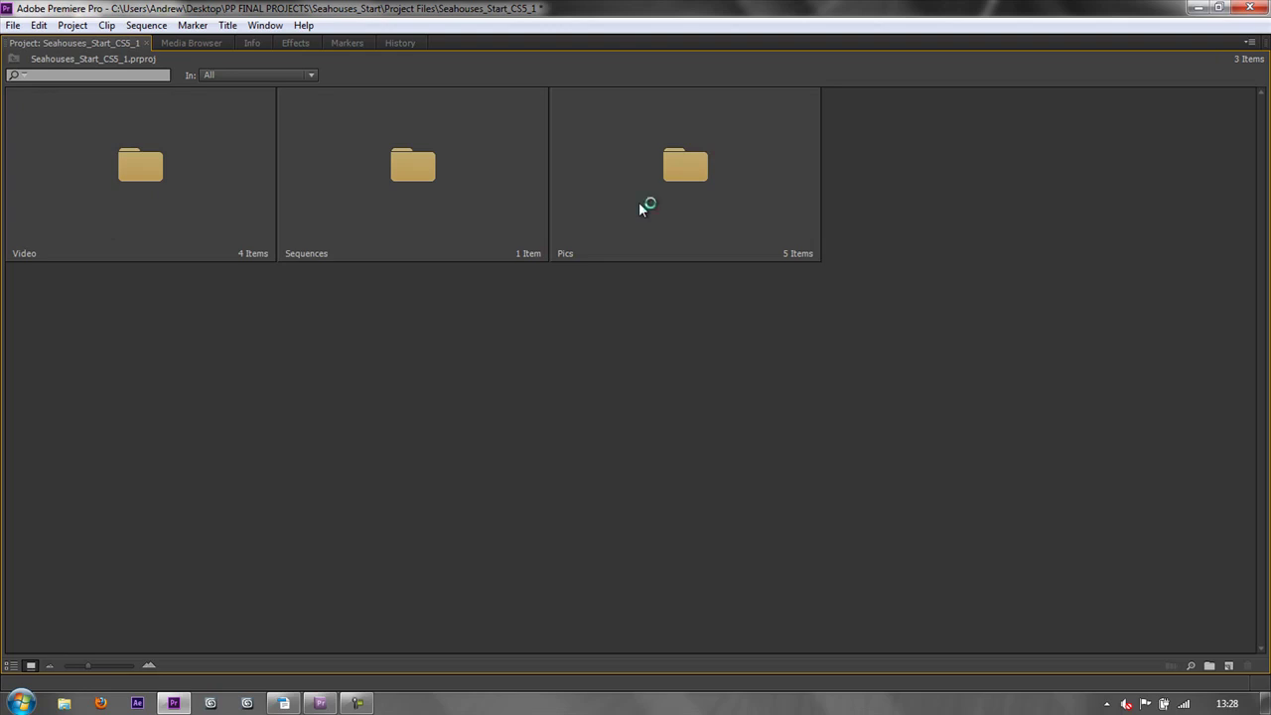
left_click(1210, 666)
type("A")
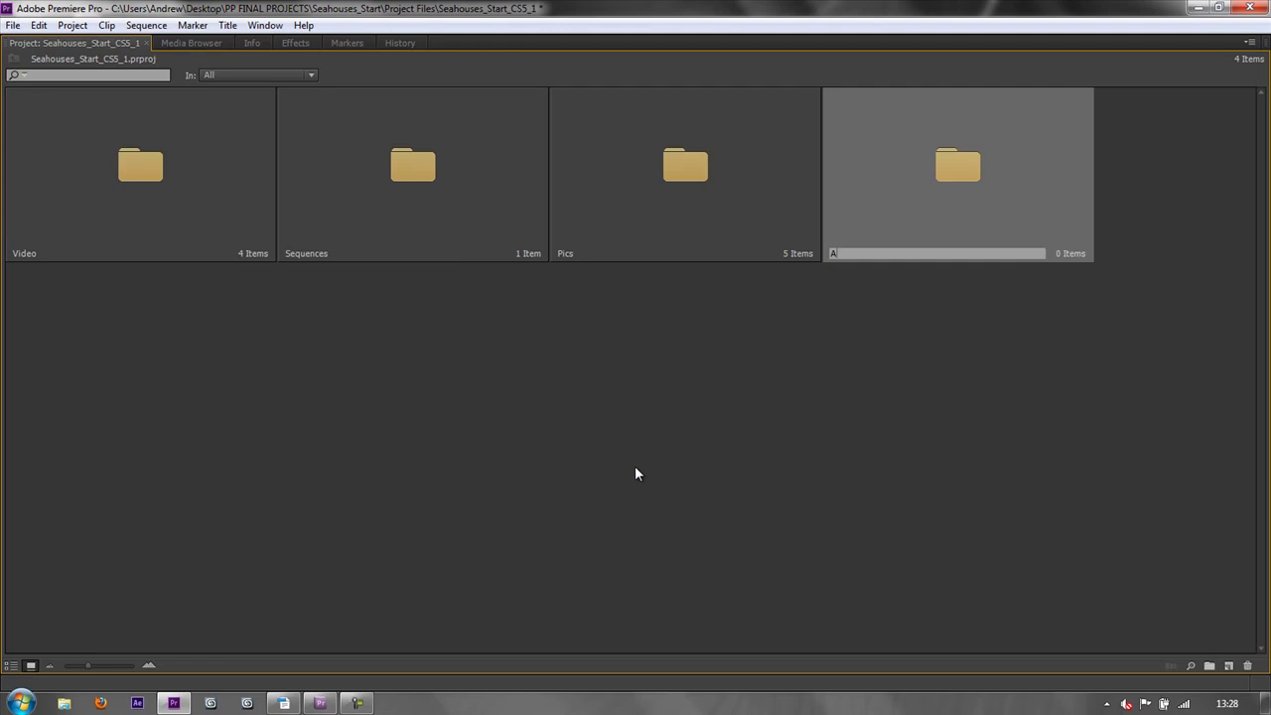
type("udio")
key("Tab")
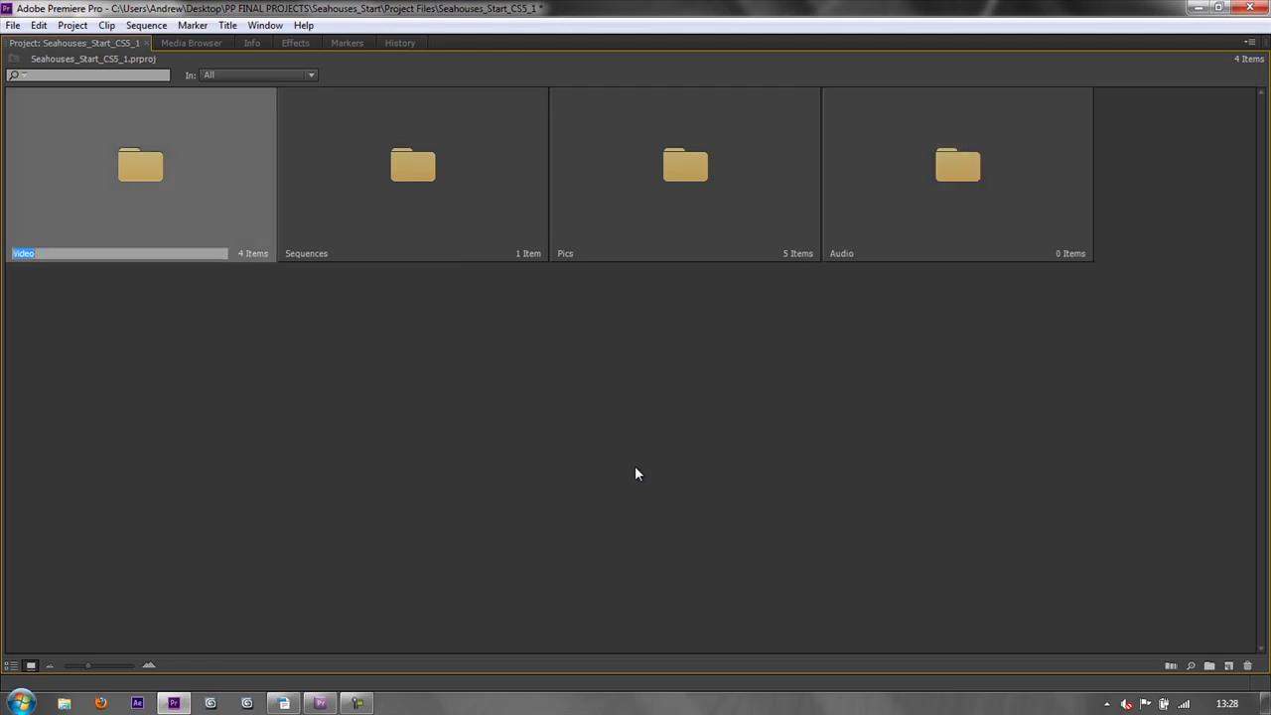
- Add a new top-level bin named Titles after Audio
left_click(1209, 665)
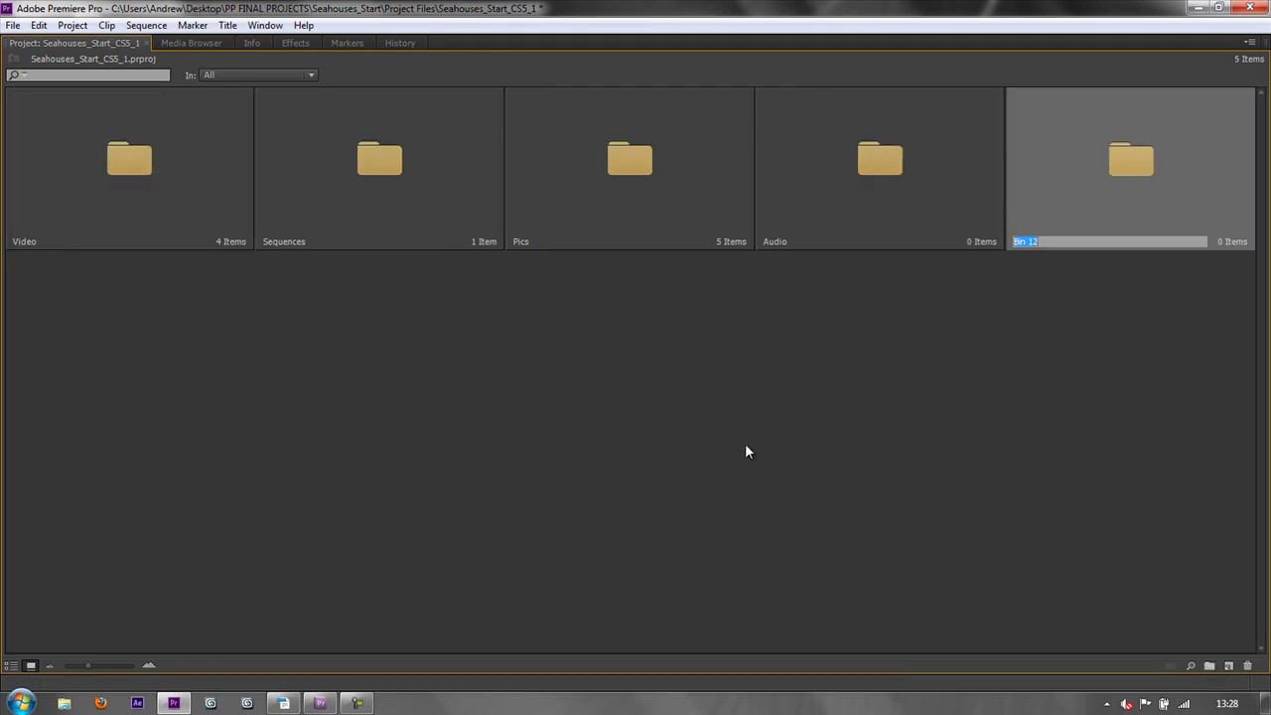
type("Titles")
key("Tab")
left_click(561, 367)
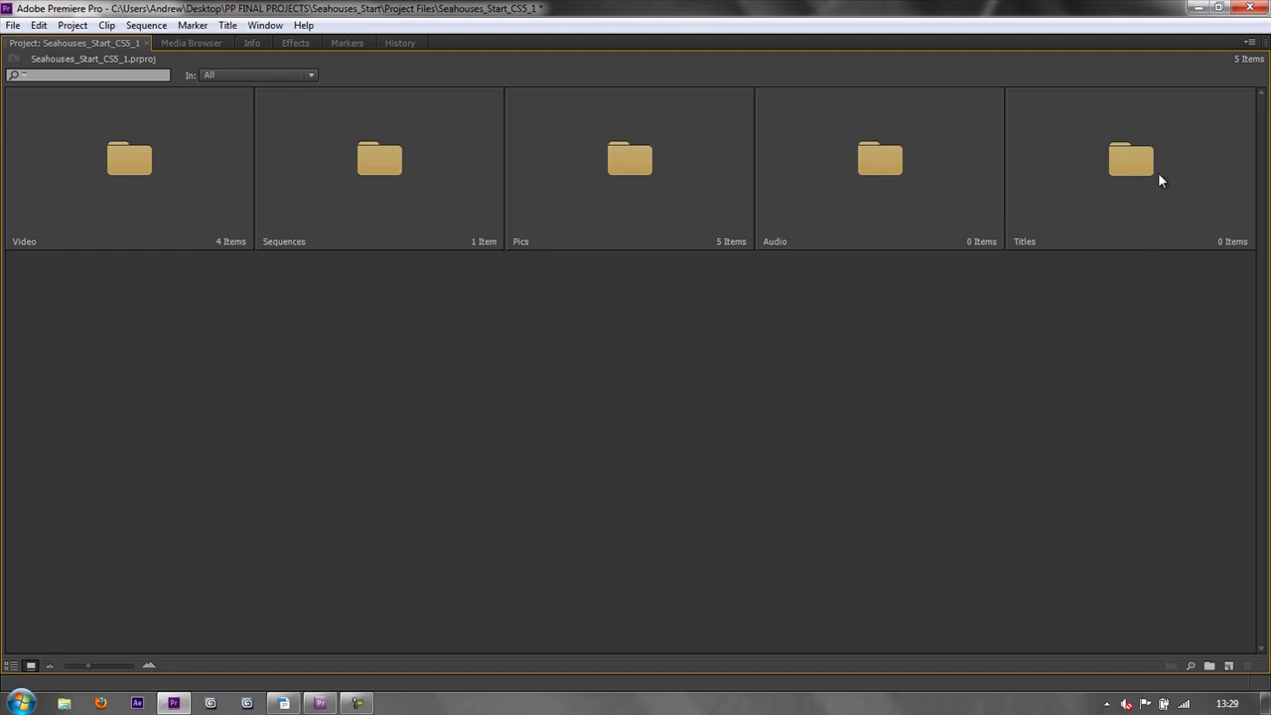
- Inside the Titles bin, create two sub-bins named Lower Thirds and Credits
double_click(1134, 160, "ctrl")
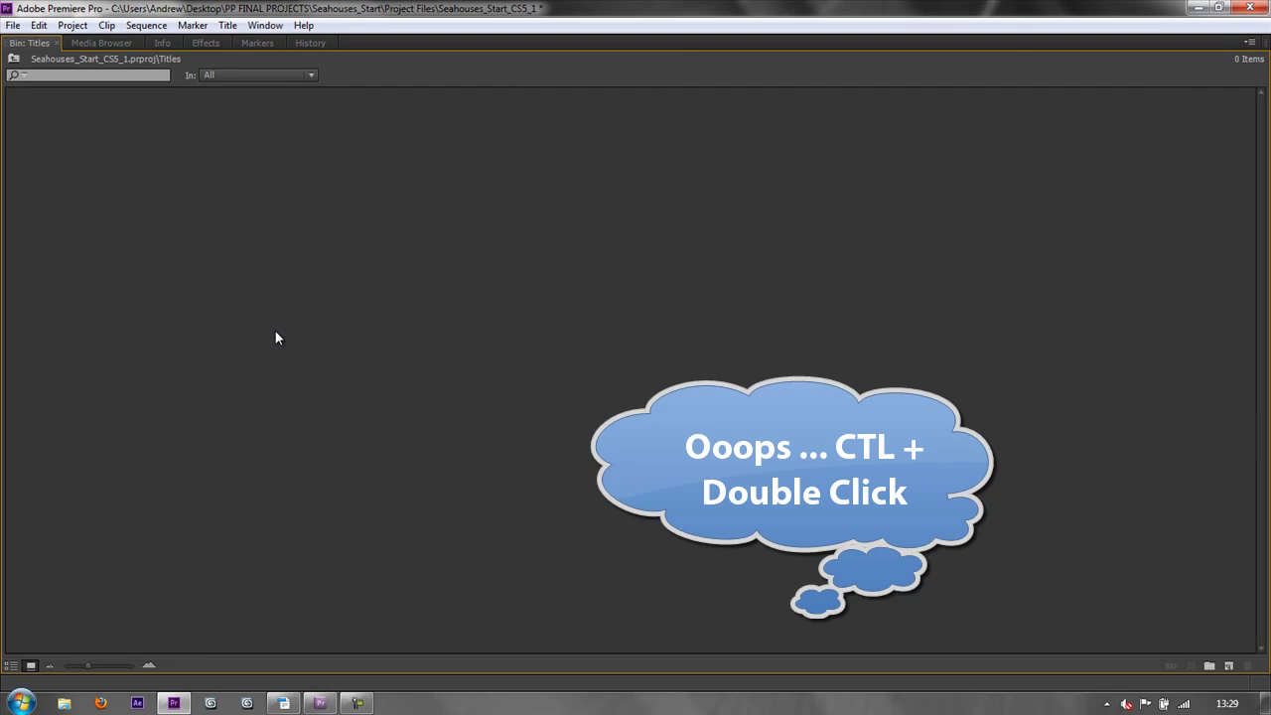
left_click(1210, 665)
type("L")
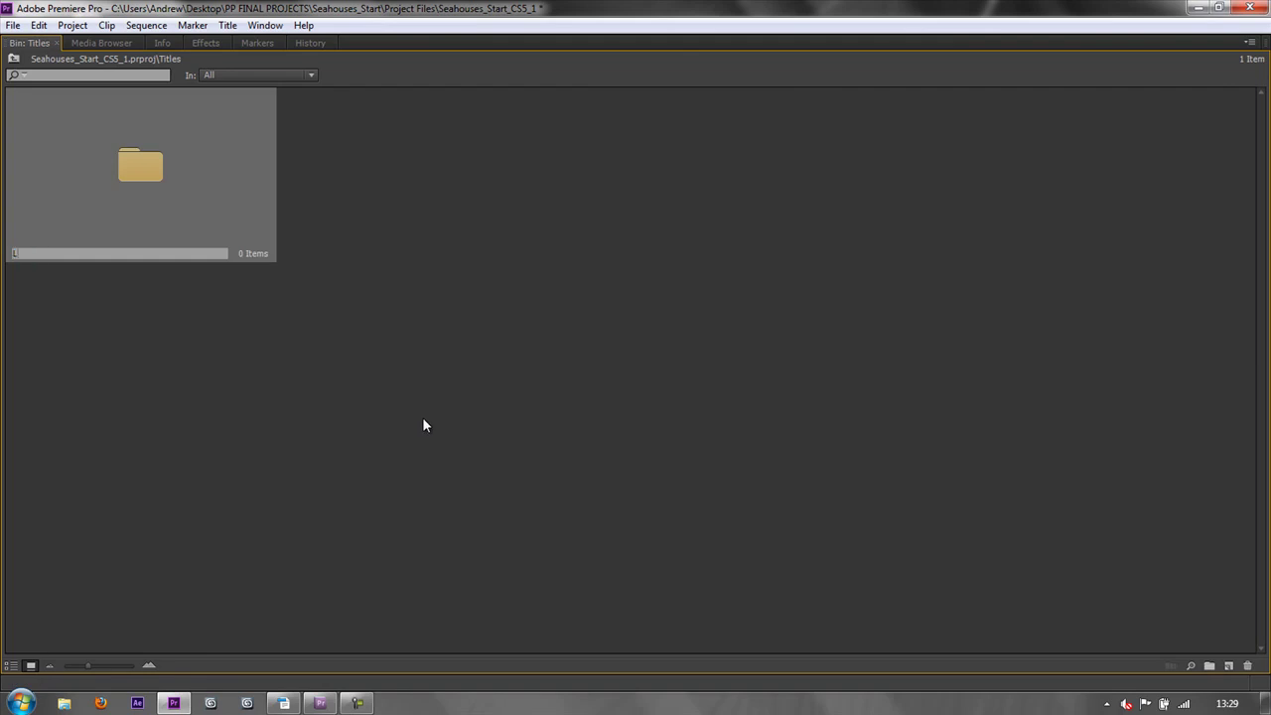
type("ower Thirds")
key("Return")
left_click(150, 191)
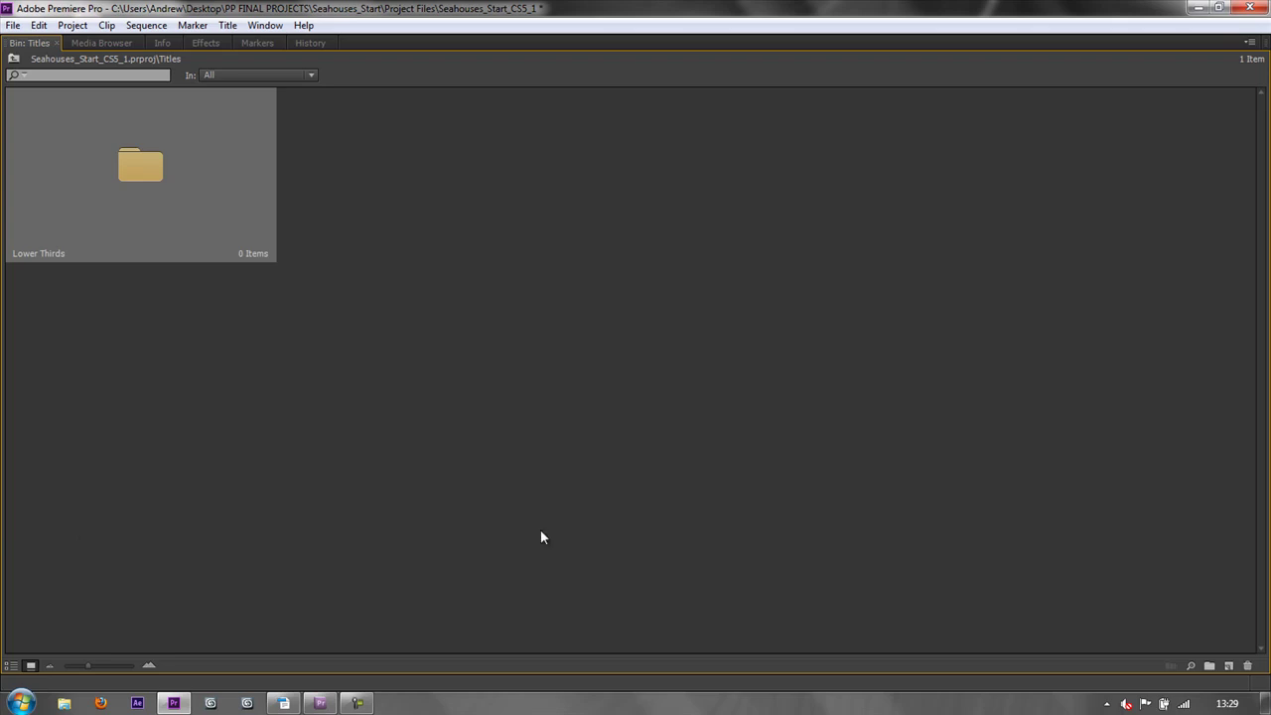
left_click(1228, 666)
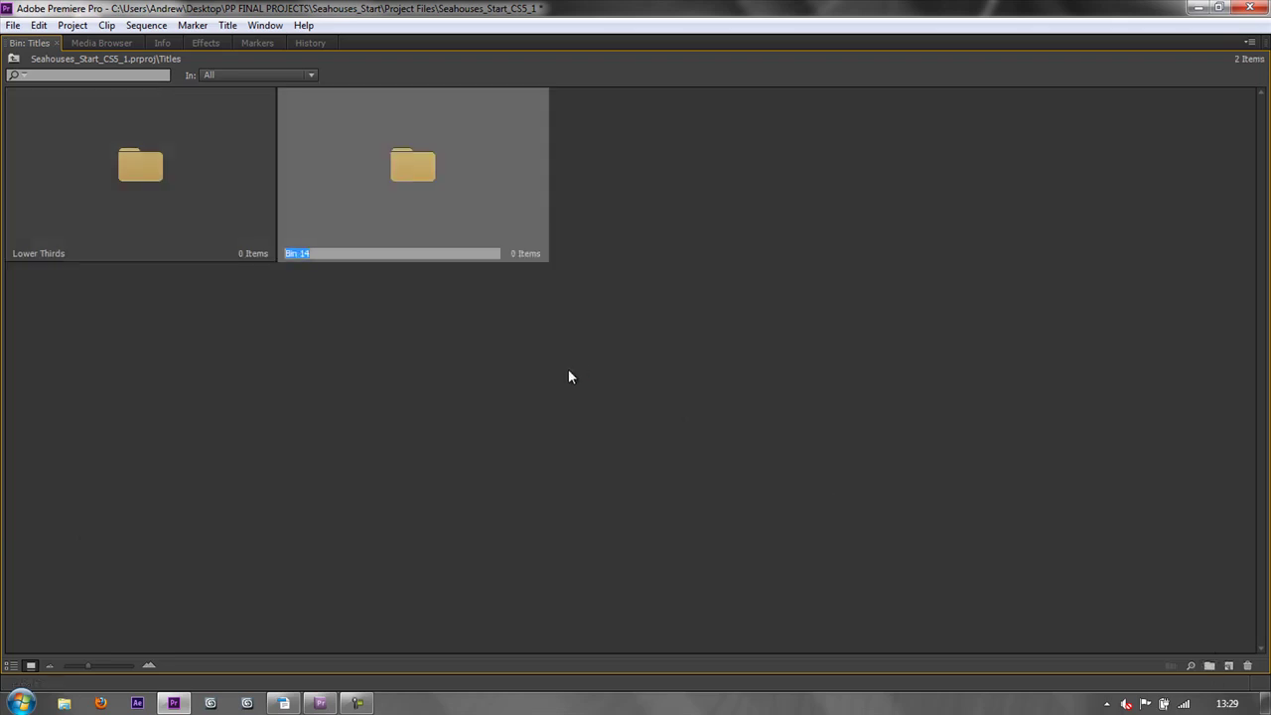
type("Credits")
key("Return")
key("Tab")
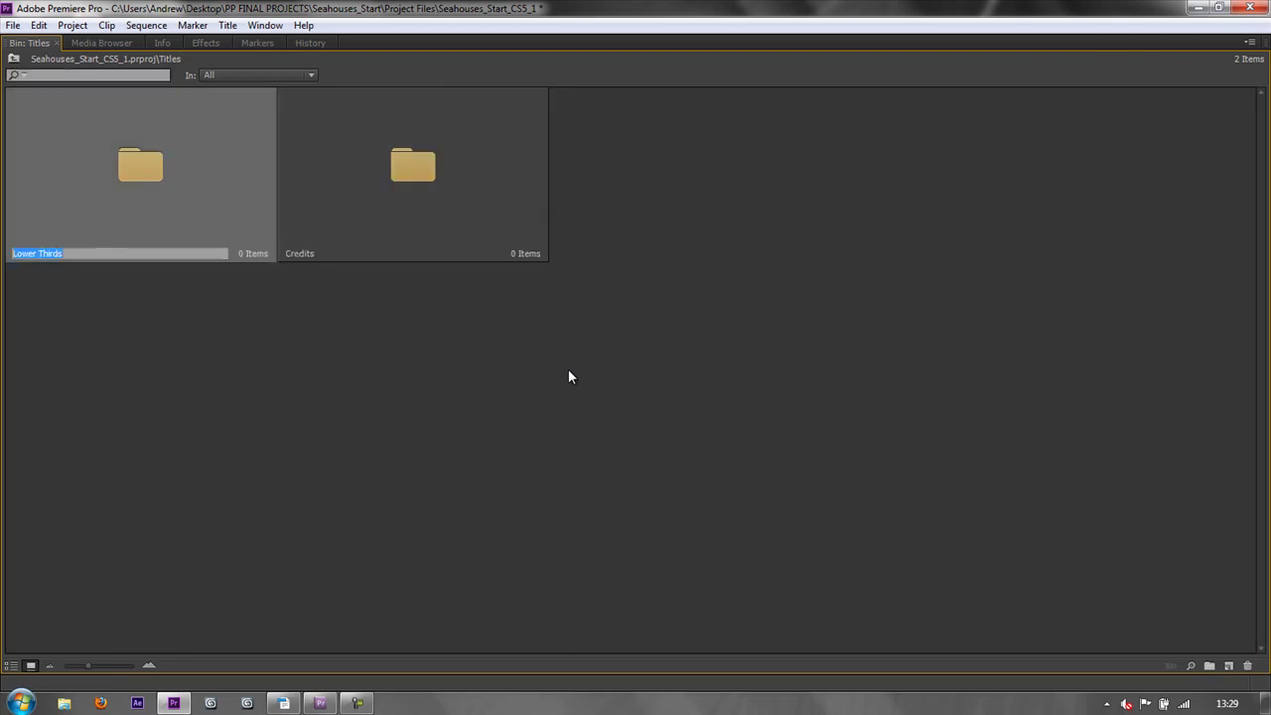
- Open Titles, then Lower Thirds, then navigate up twice to the five top-level bins
left_click(18, 59)
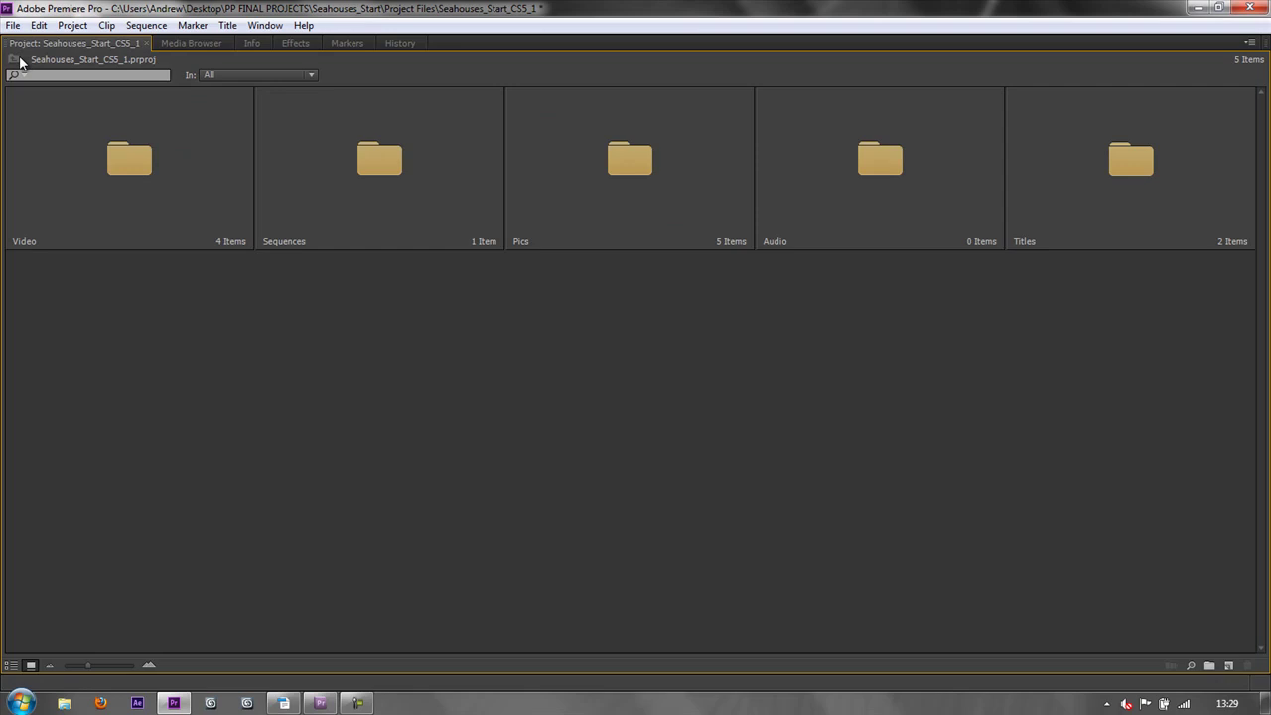
double_click(1130, 161)
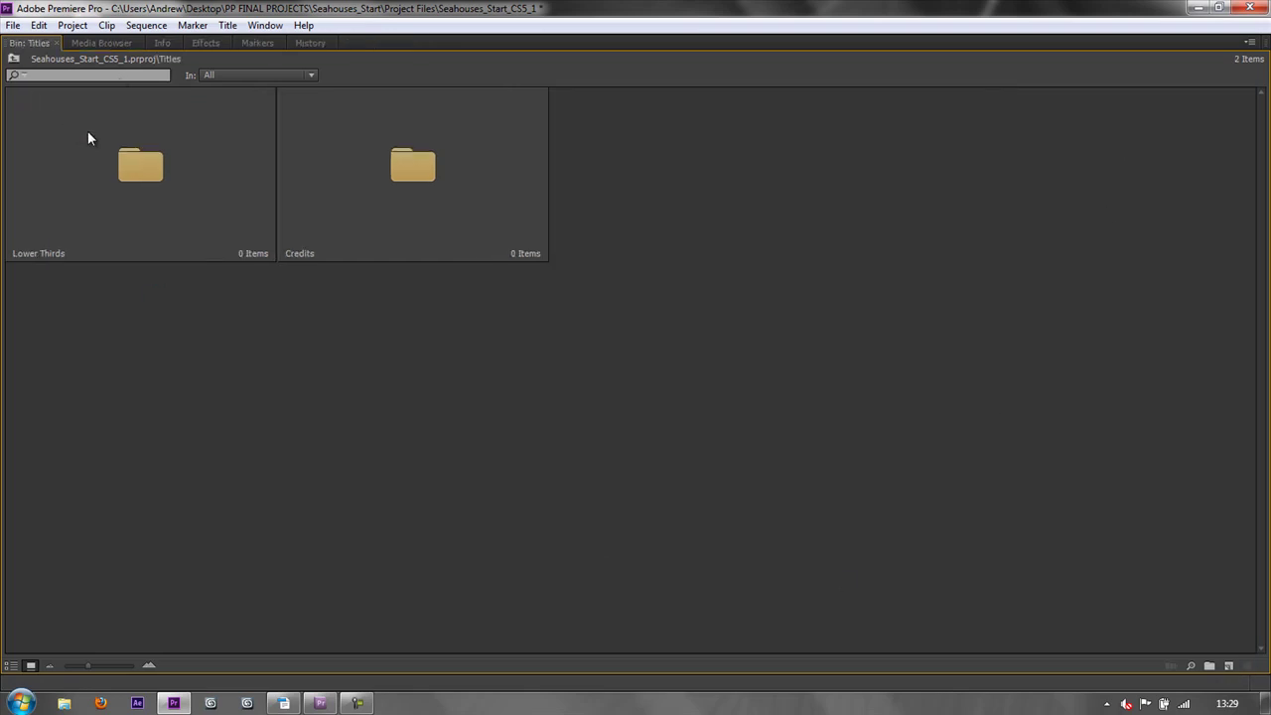
double_click(139, 164)
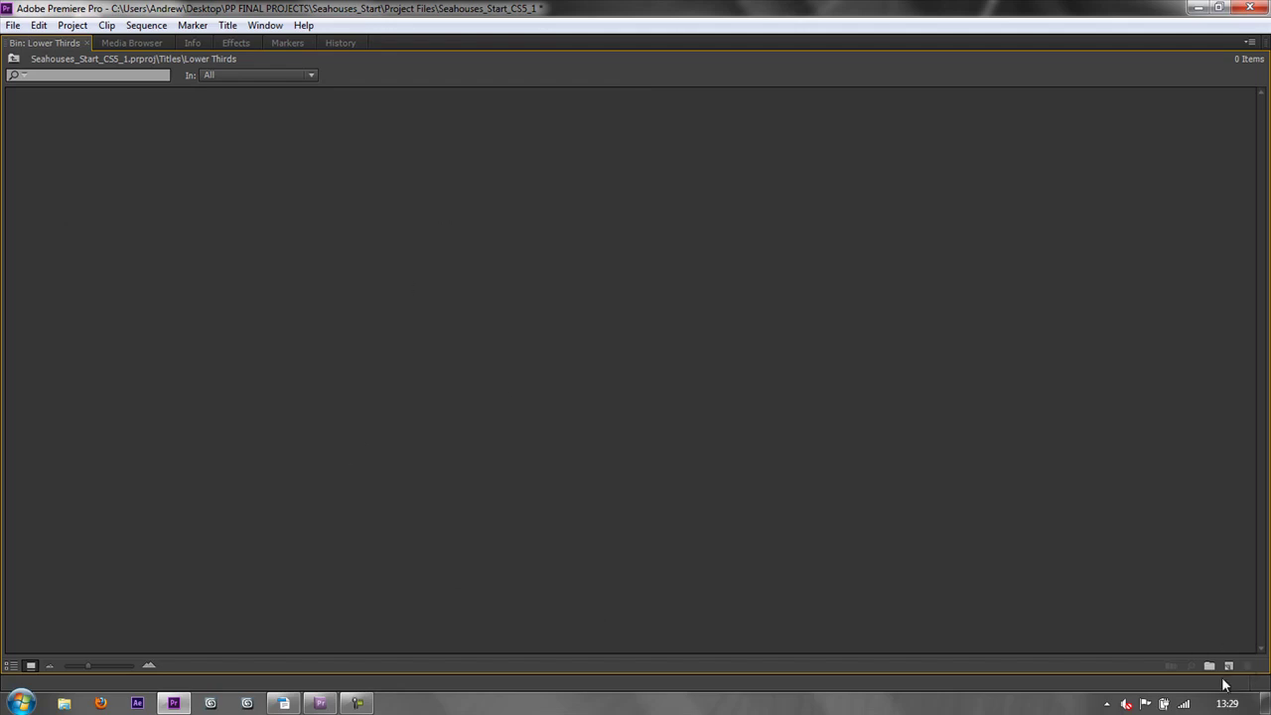
left_click(14, 60)
left_click(14, 61)
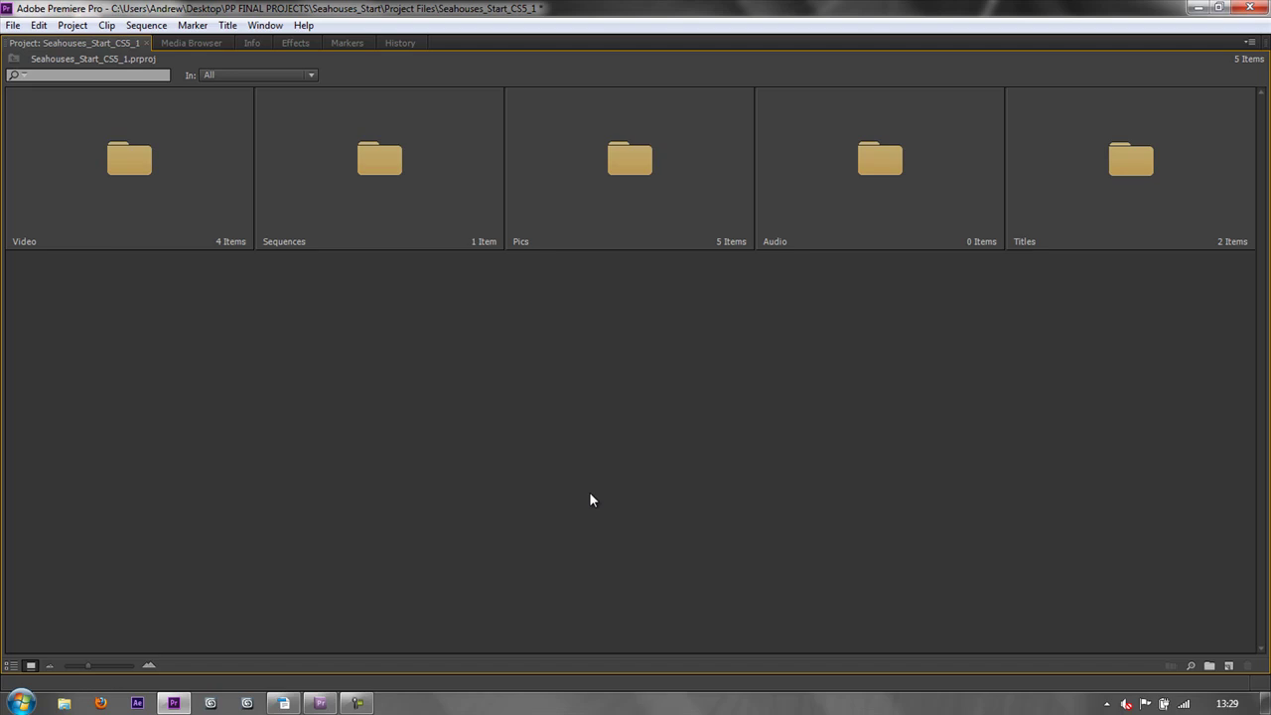
- Restore the full editing workspace from the maximized Project panel
key("grave")
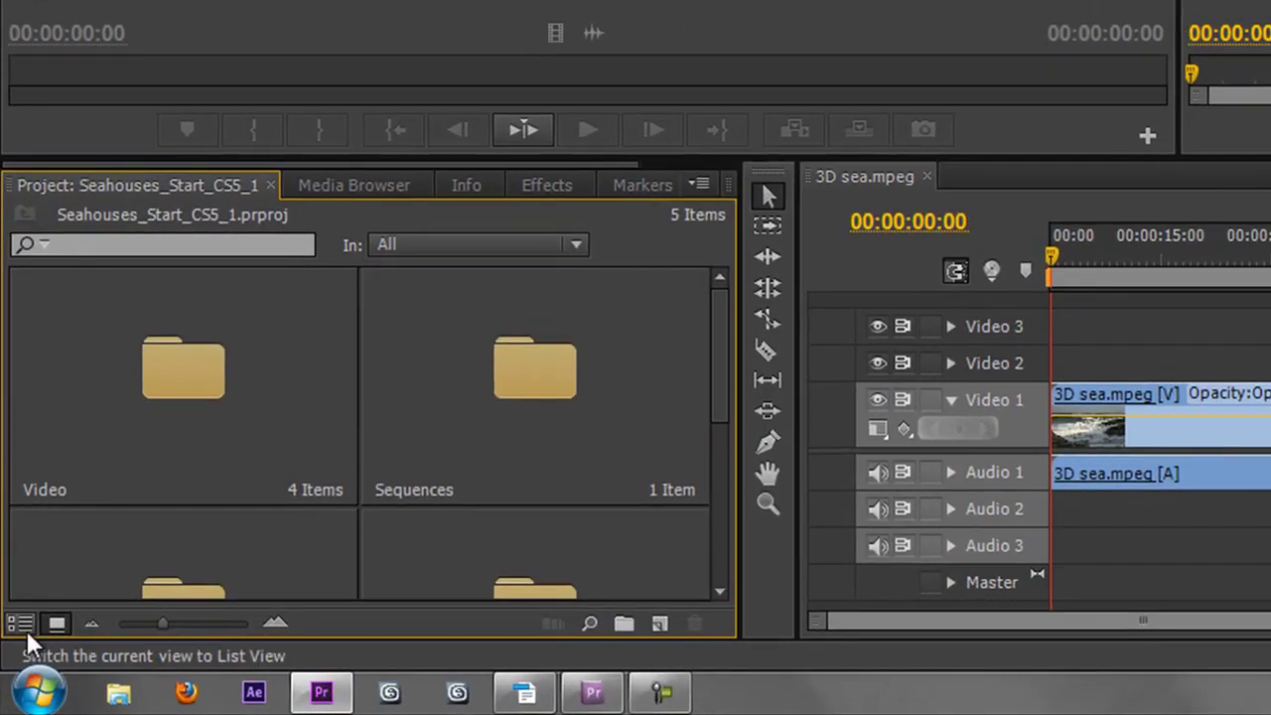
left_click(21, 624)
left_click(57, 624)
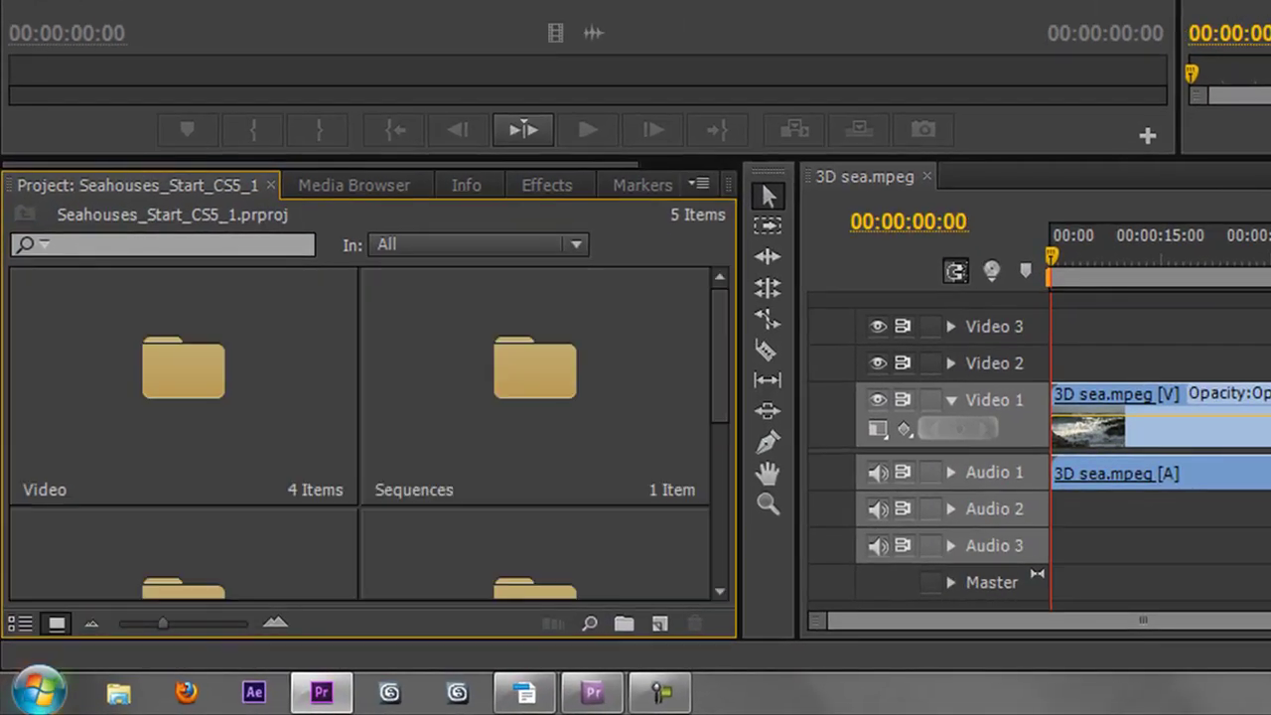
- Preview the Pics and Video bin contents in List View, then return to Icon View
left_click(21, 623)
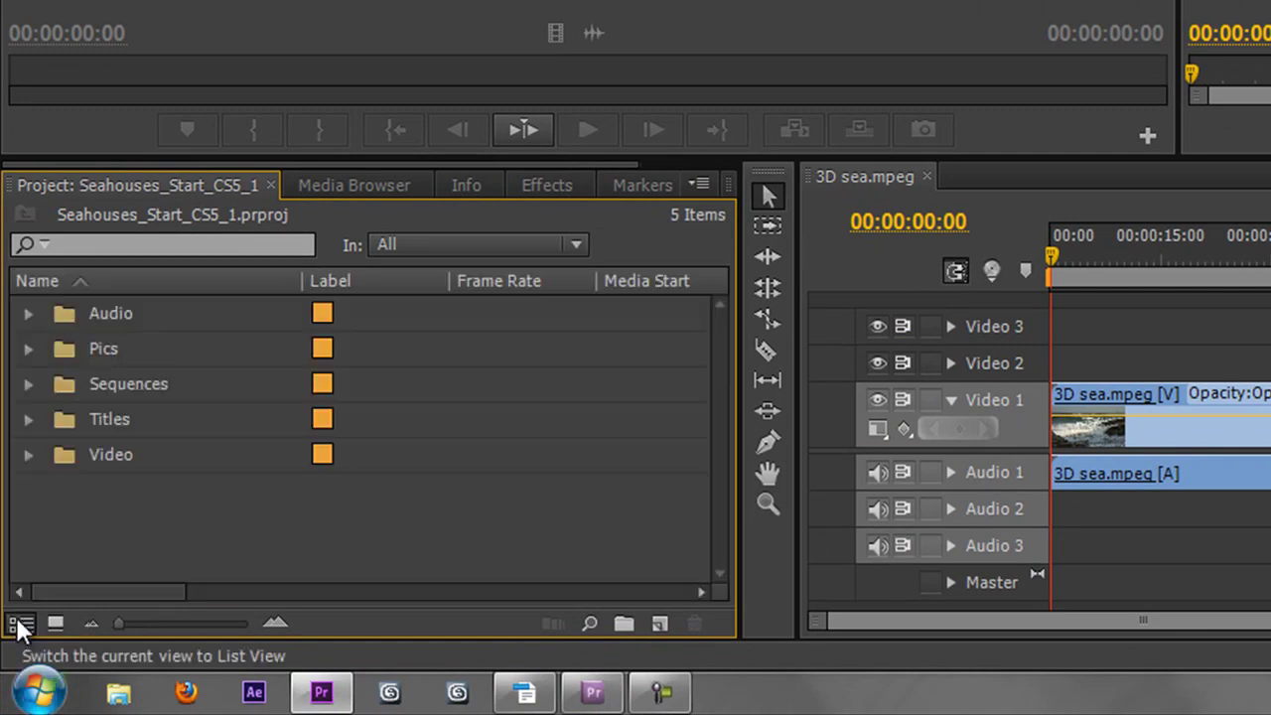
left_click(27, 349)
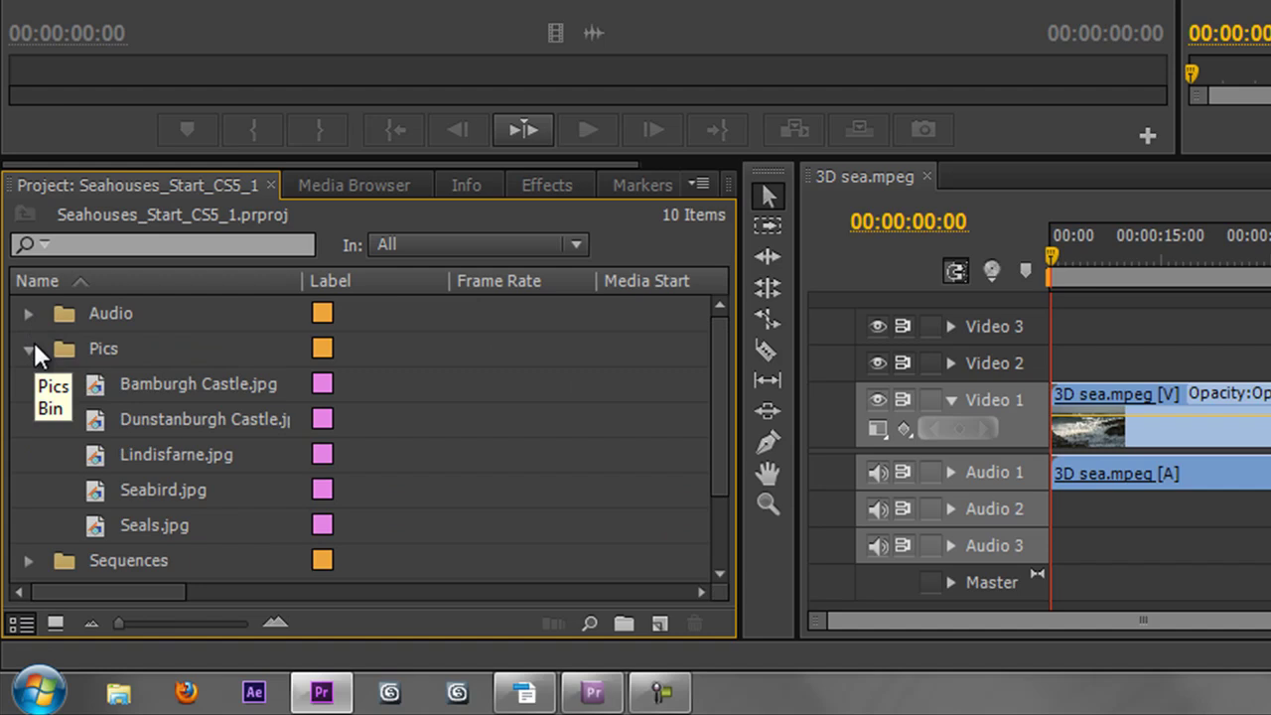
left_click(30, 349)
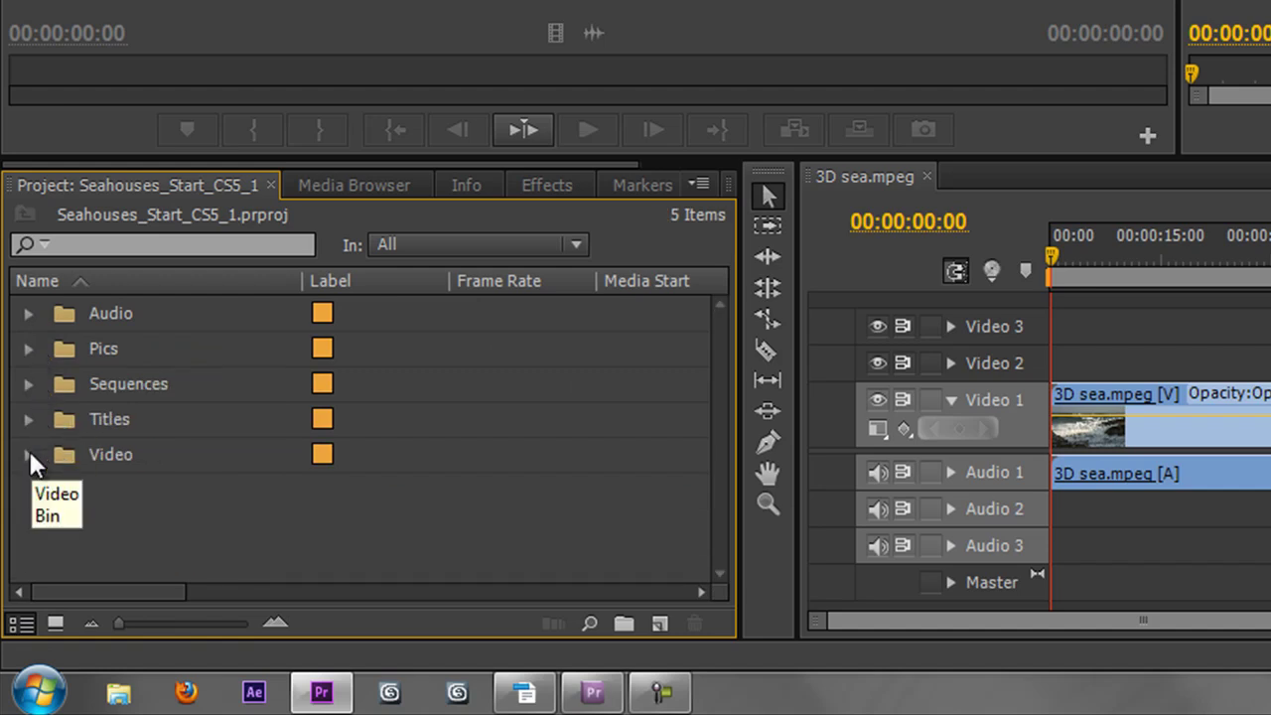
left_click(27, 454)
left_click(29, 454)
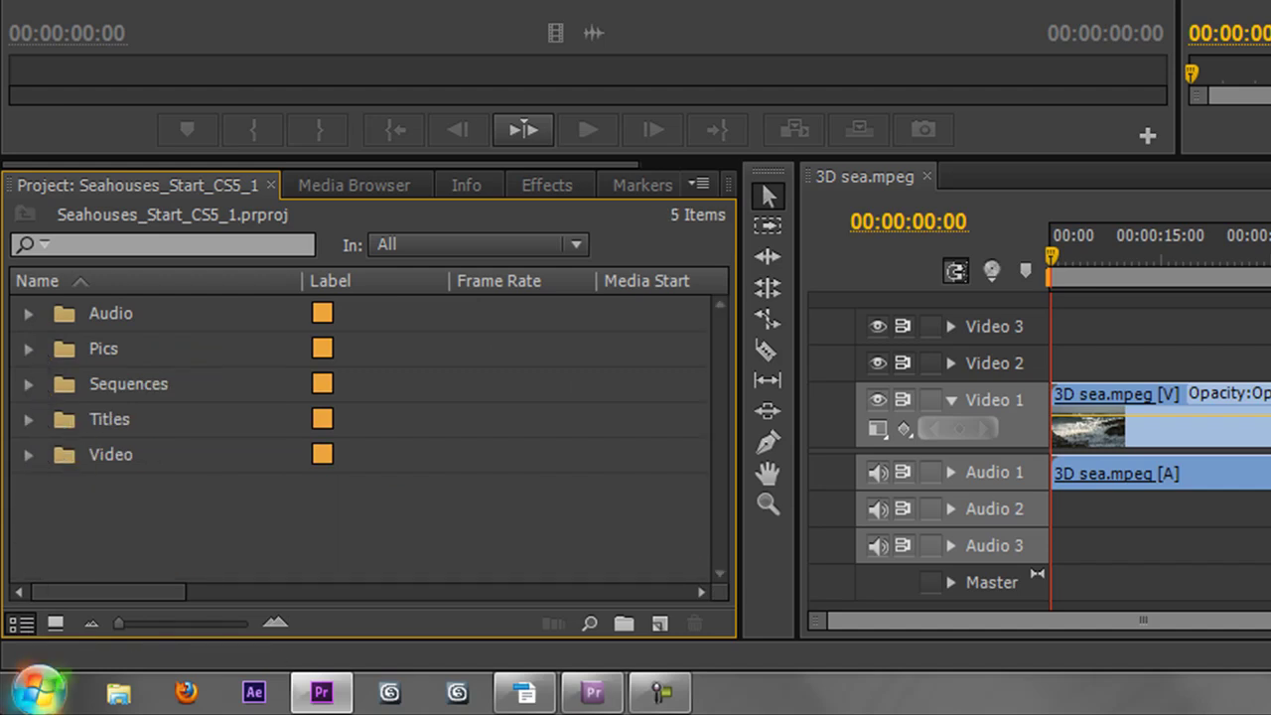
left_click(57, 623)
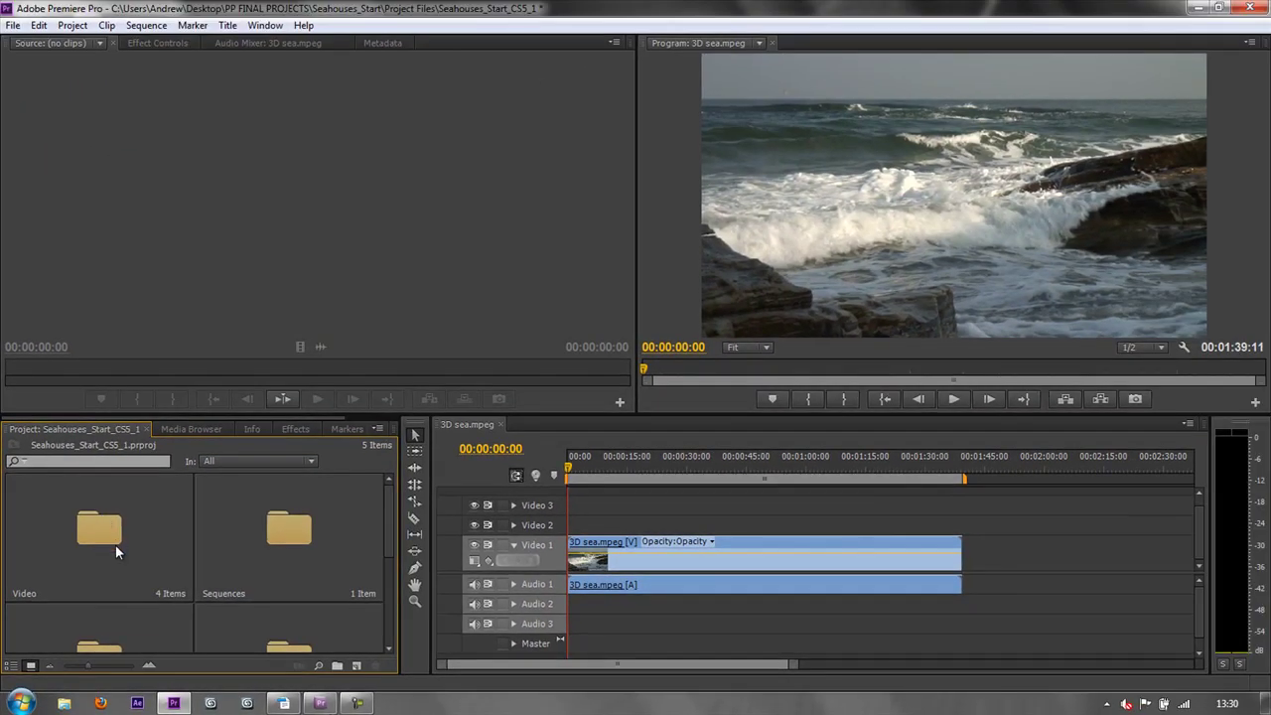
- Open the Video bin in place in the project area and enlarge the bin and timeline panels
double_click(115, 544)
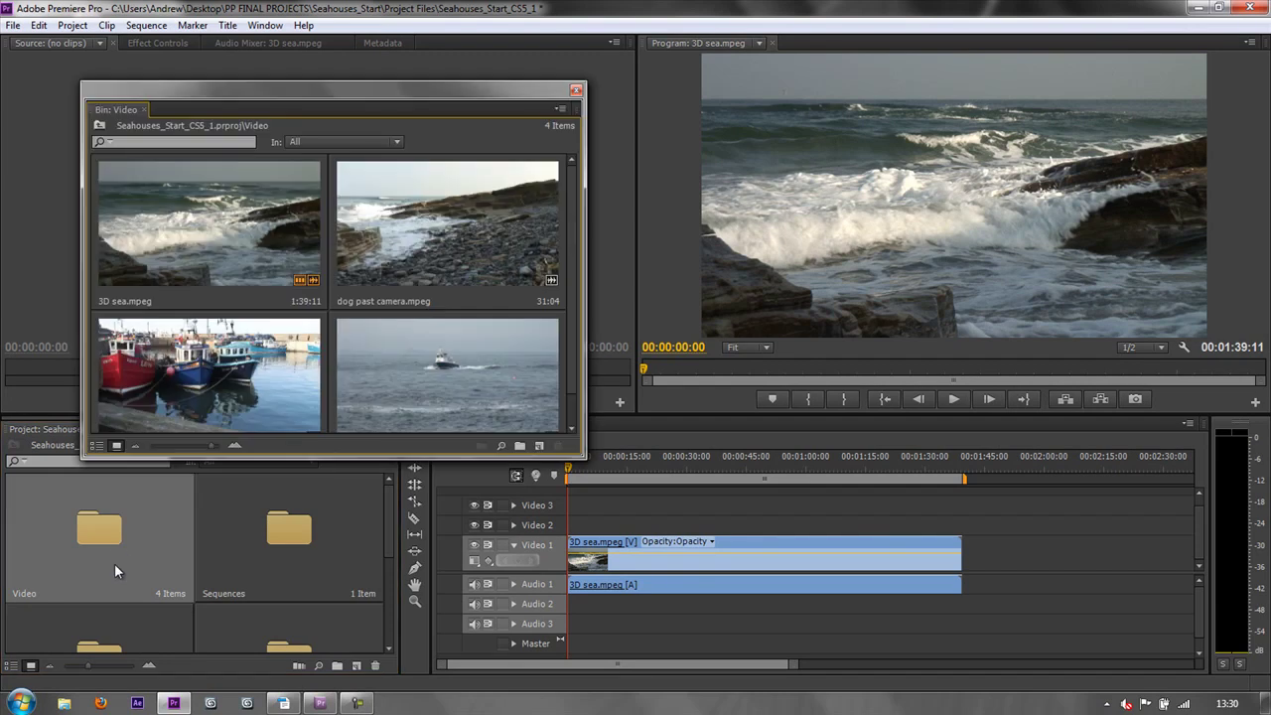
left_click(576, 93)
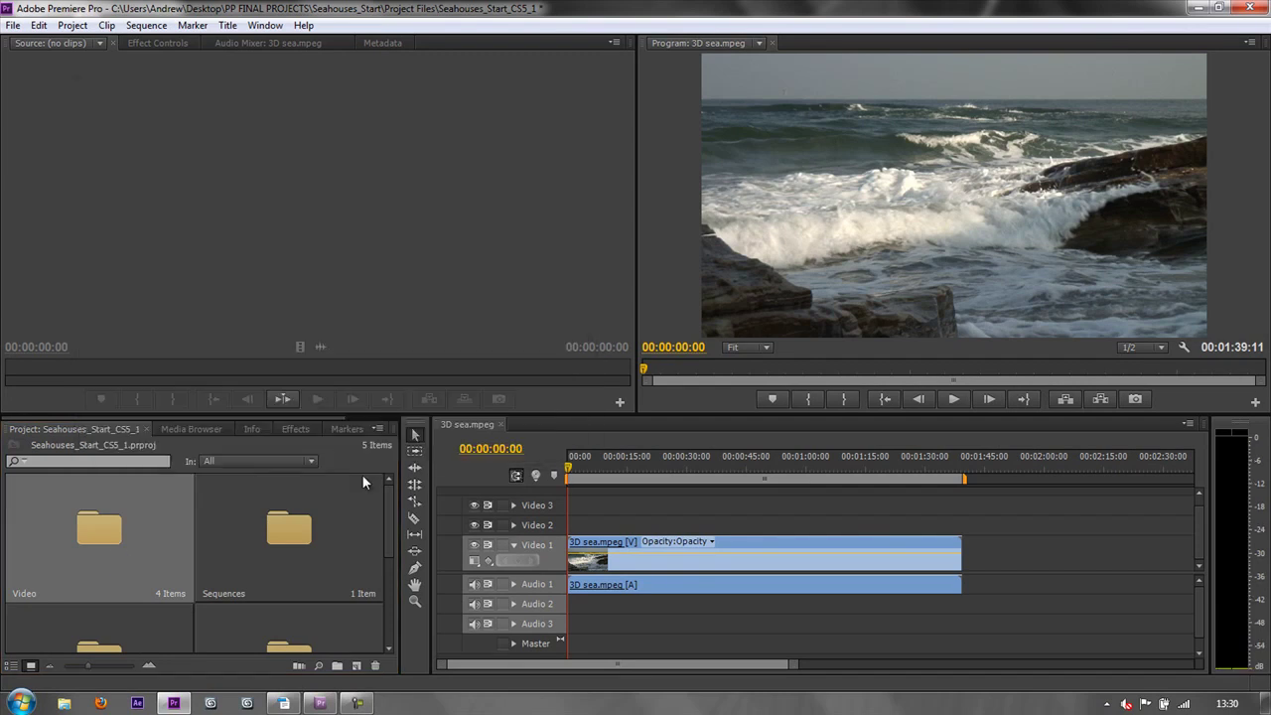
mouse_move(386, 506)
left_mouse_down()
mouse_move(387, 613)
mouse_move(389, 526)
left_mouse_up()
double_click(101, 535)
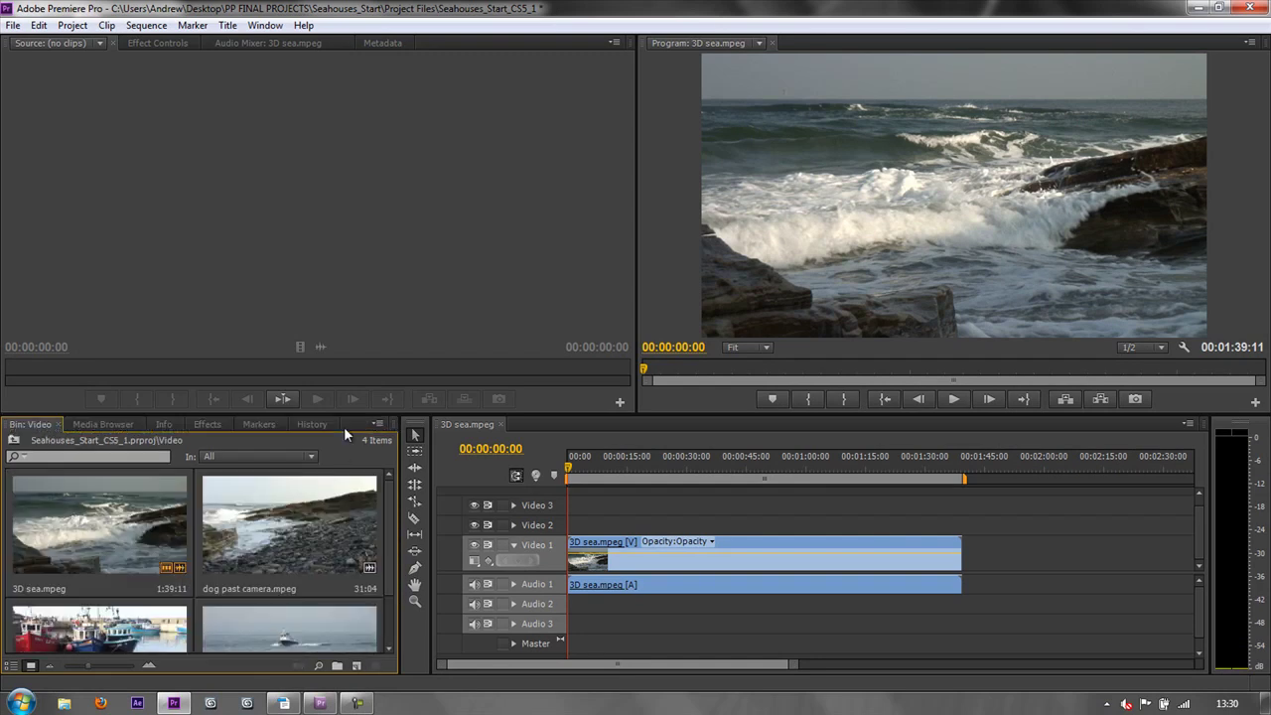
left_click_drag(367, 412, 360, 243)
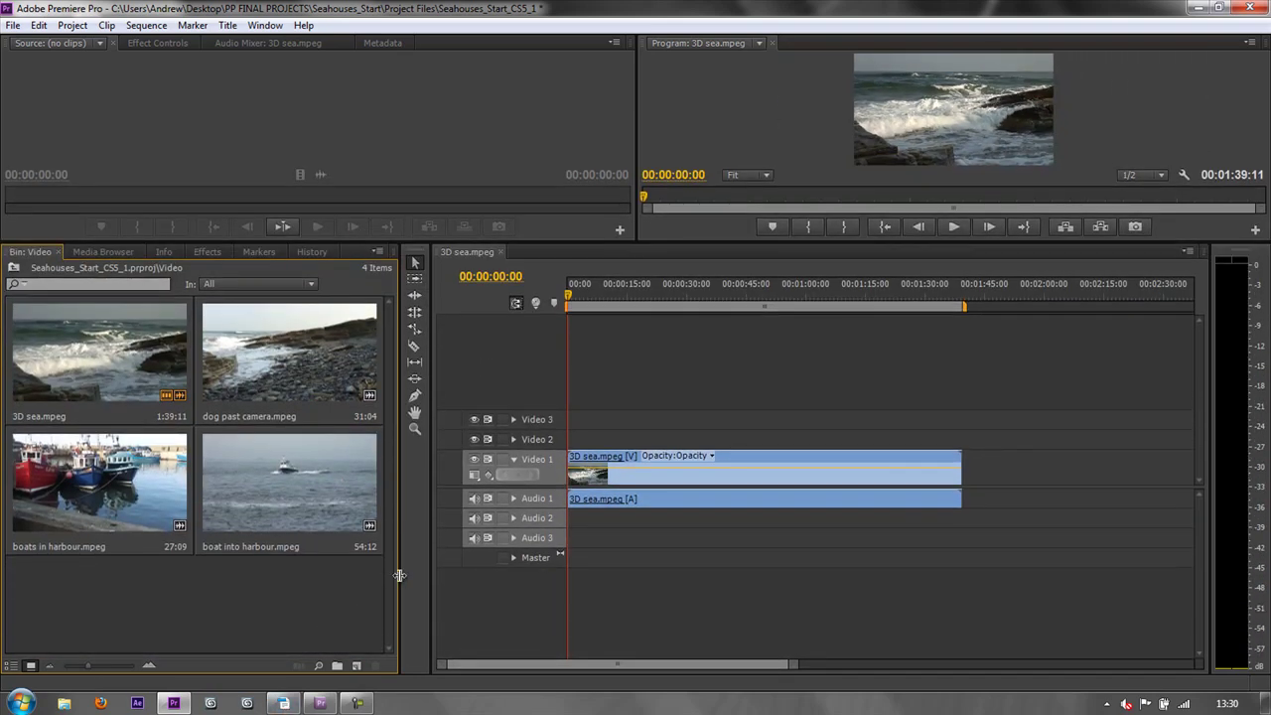
left_click_drag(400, 575, 418, 575)
left_click(820, 460)
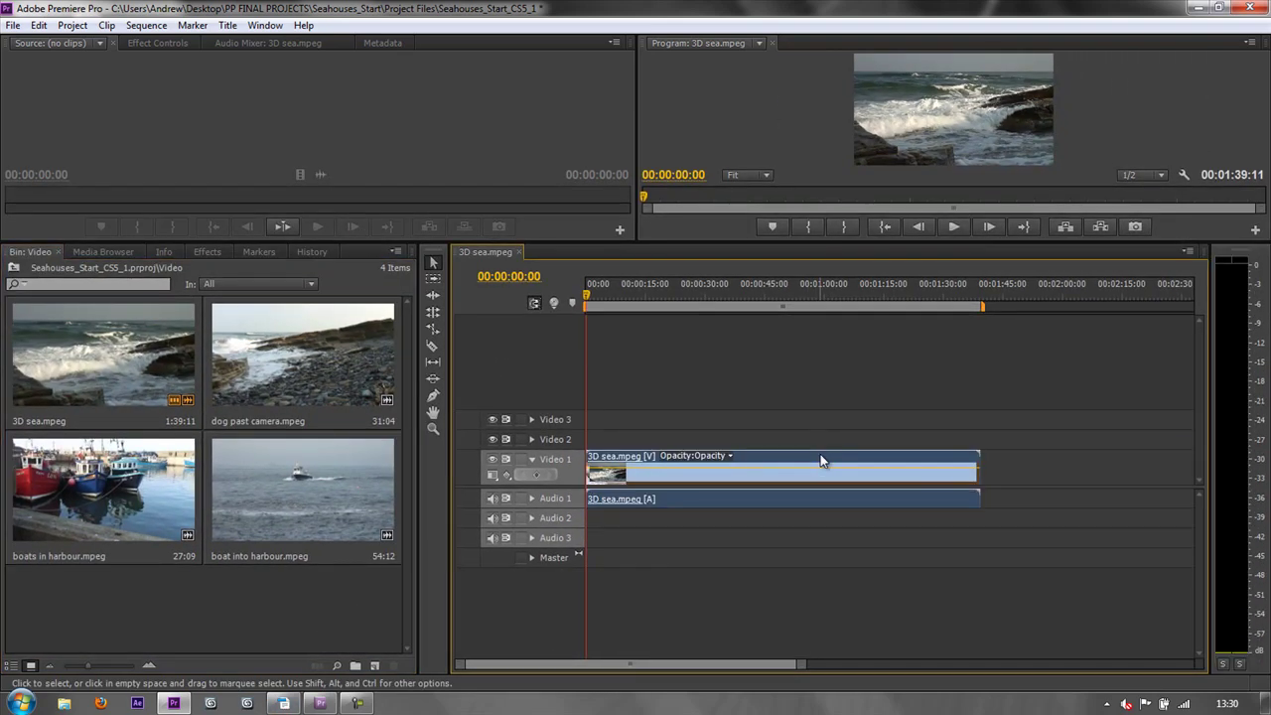
- Delete the 3D sea clip from the timeline and select it in the Video bin
key("Delete")
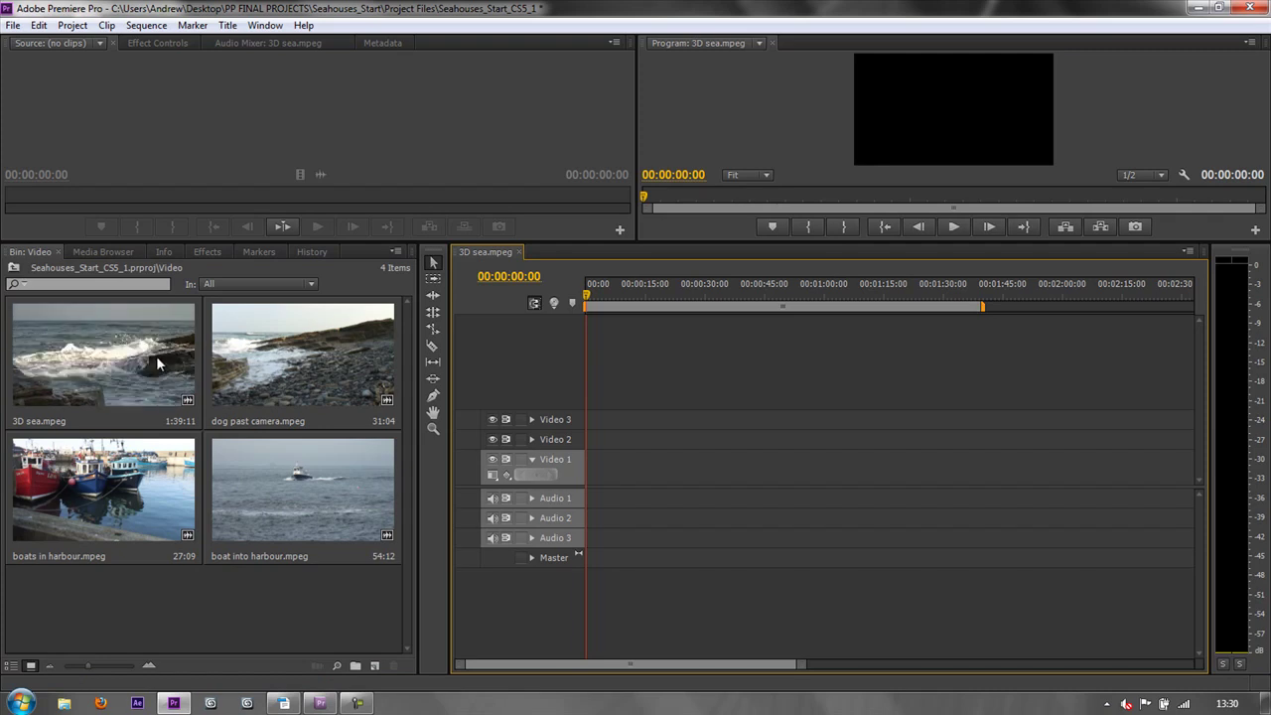
left_click(66, 415)
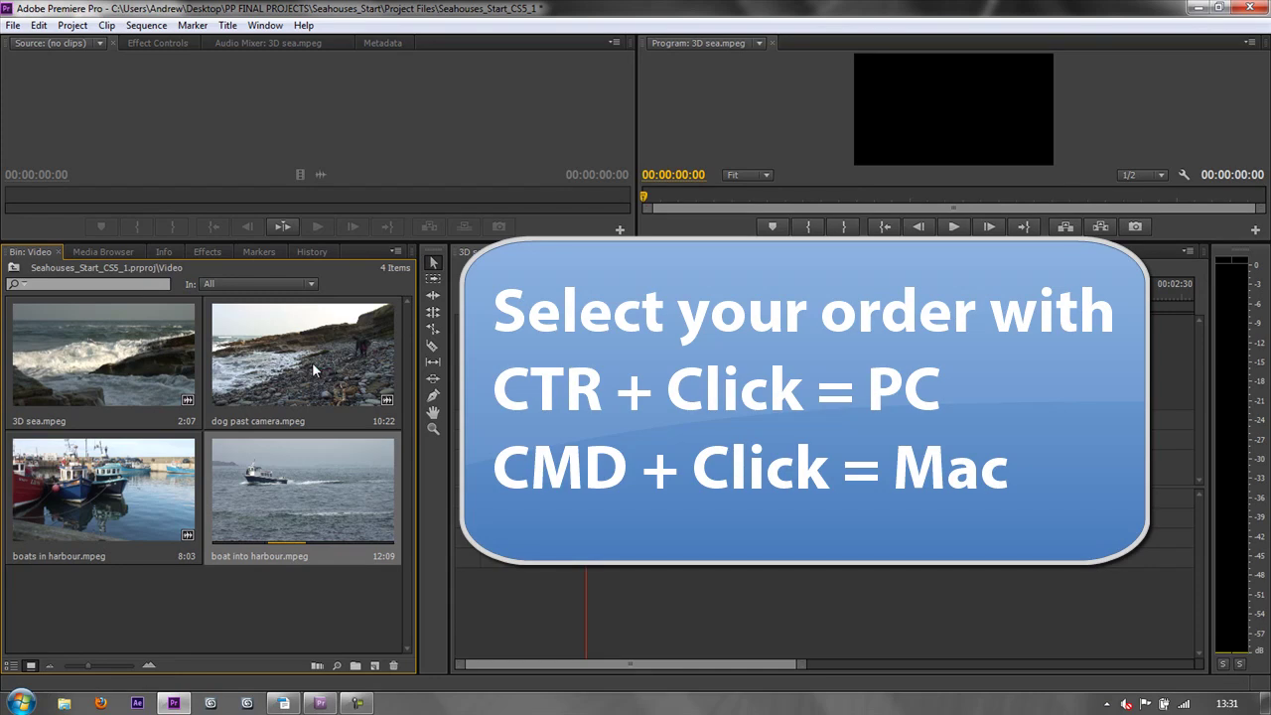
- Automate the selected clips, plus dog past camera and boats in harbour, to the sequence in Selection Order
left_click(312, 363, "ctrl")
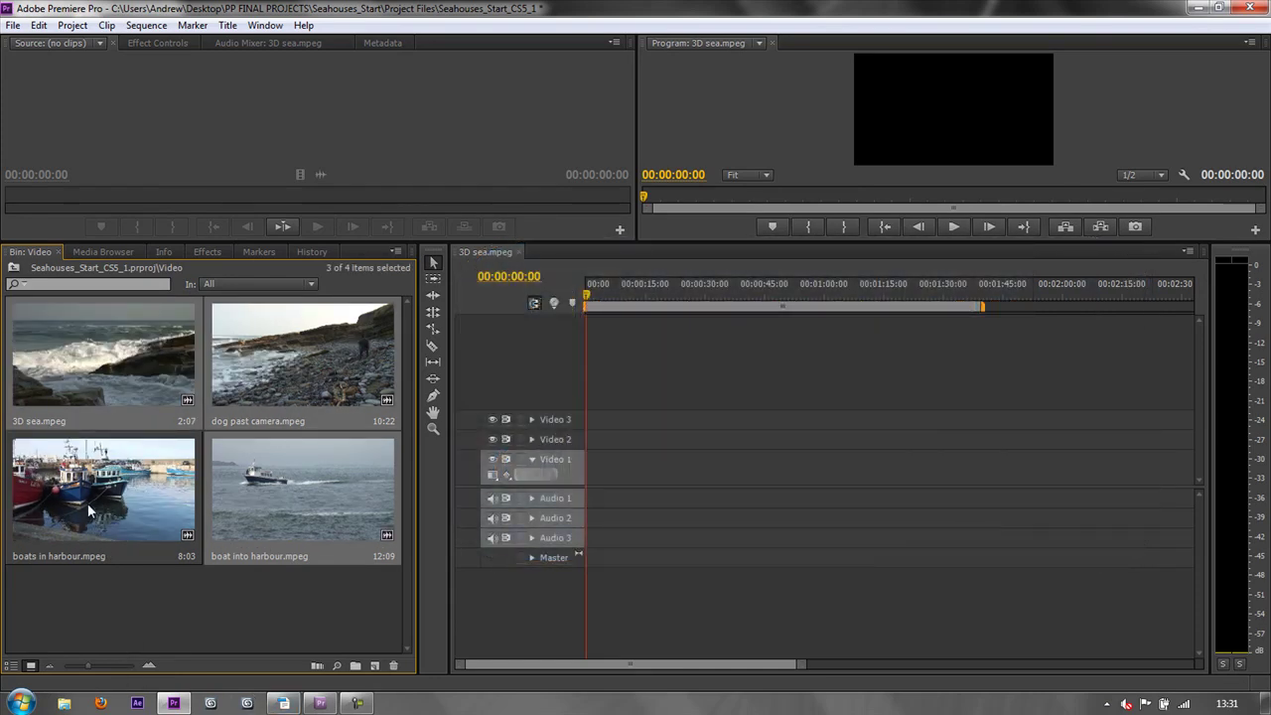
left_click(88, 503, "ctrl")
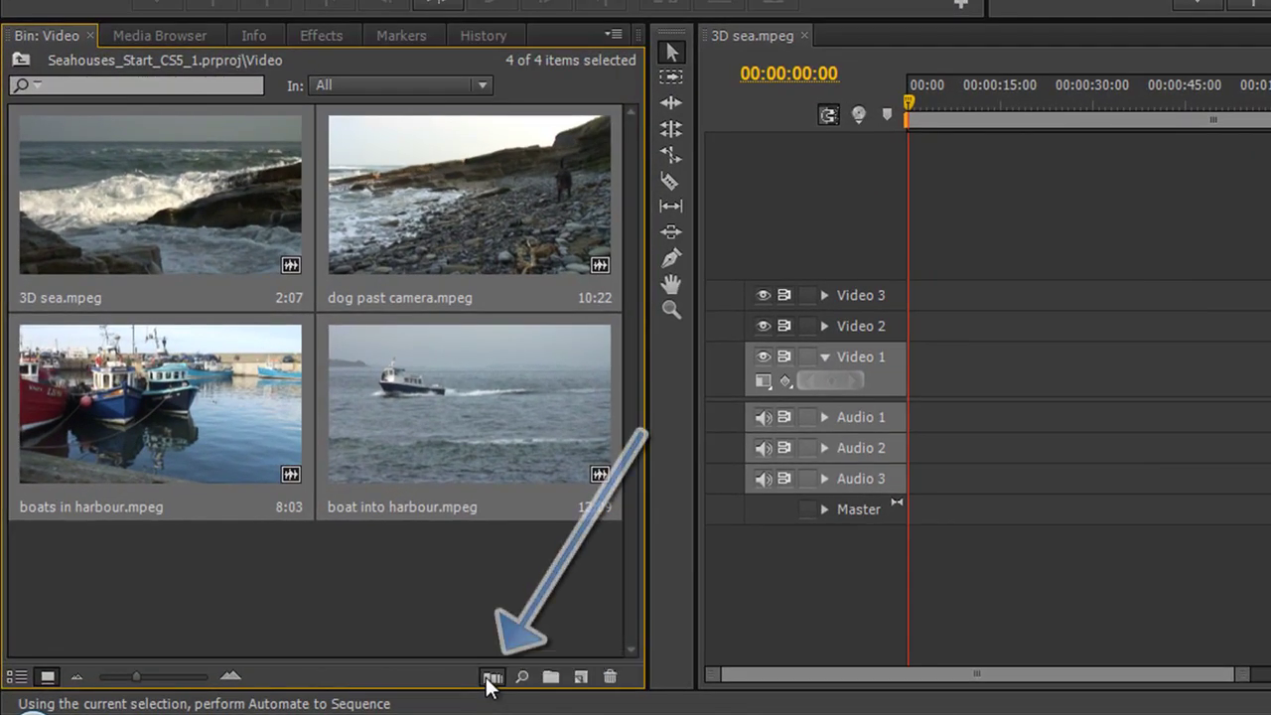
left_click(492, 679)
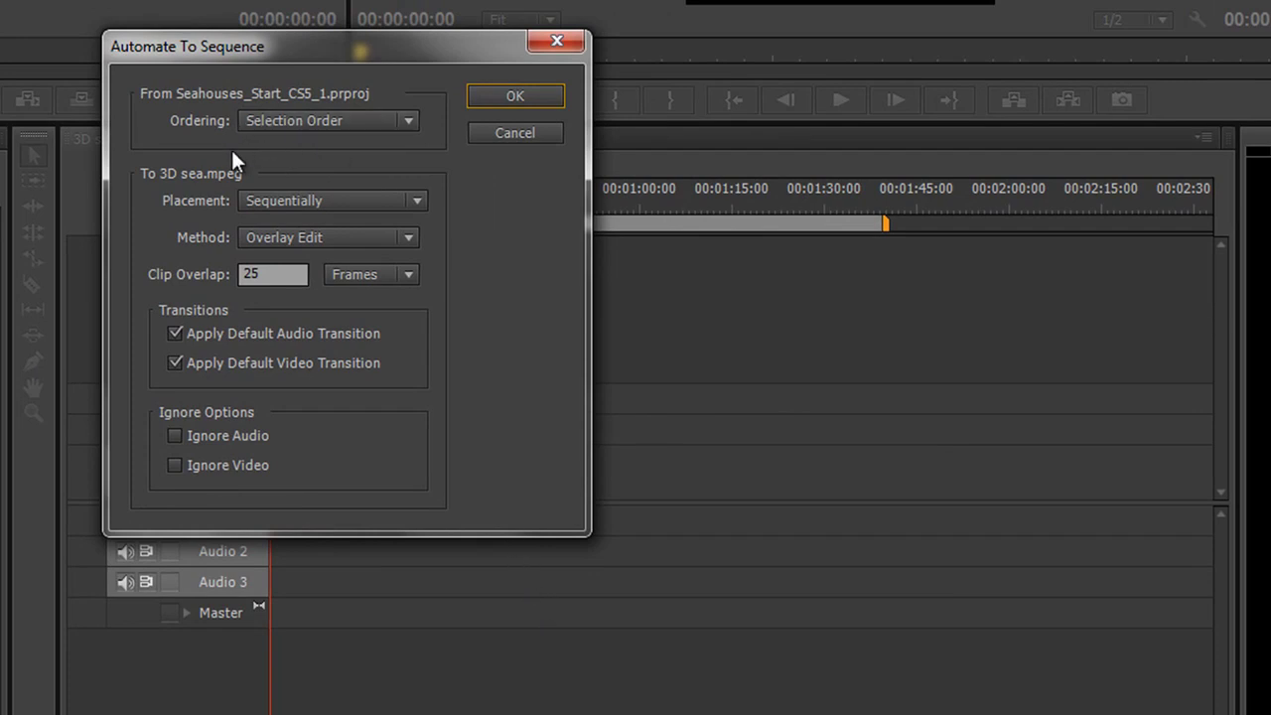
left_click(402, 120)
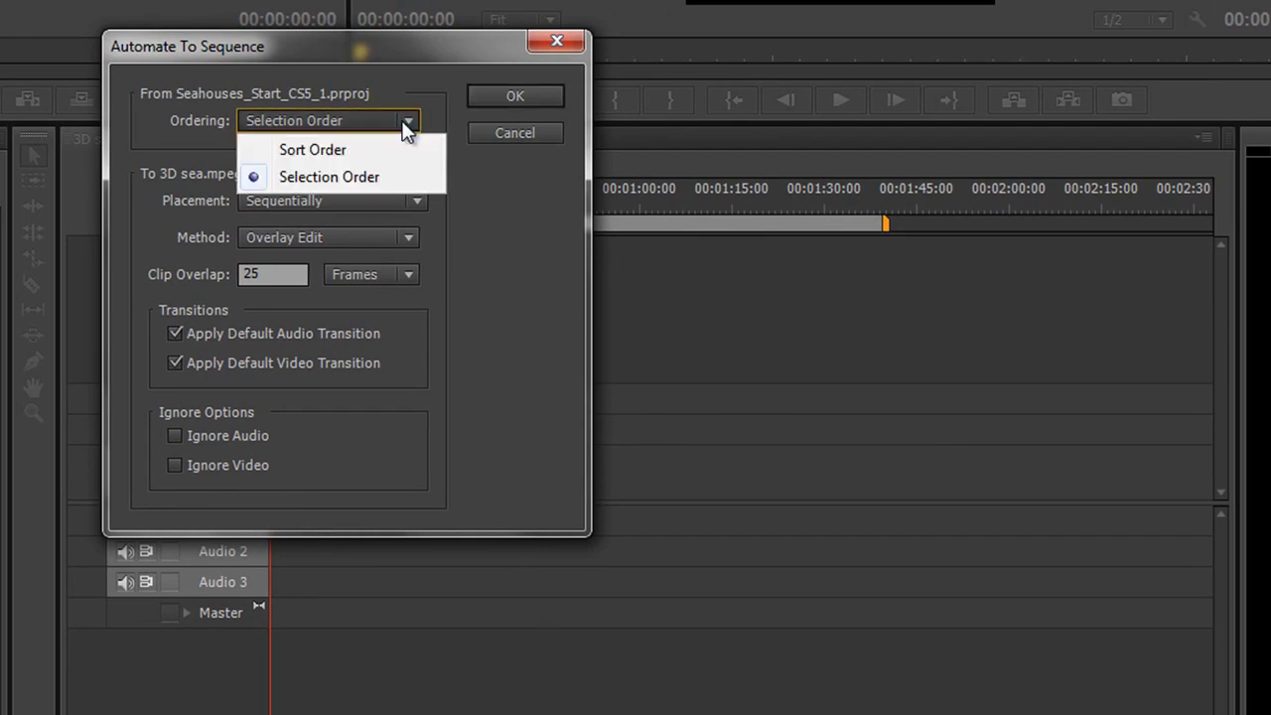
left_click(405, 128)
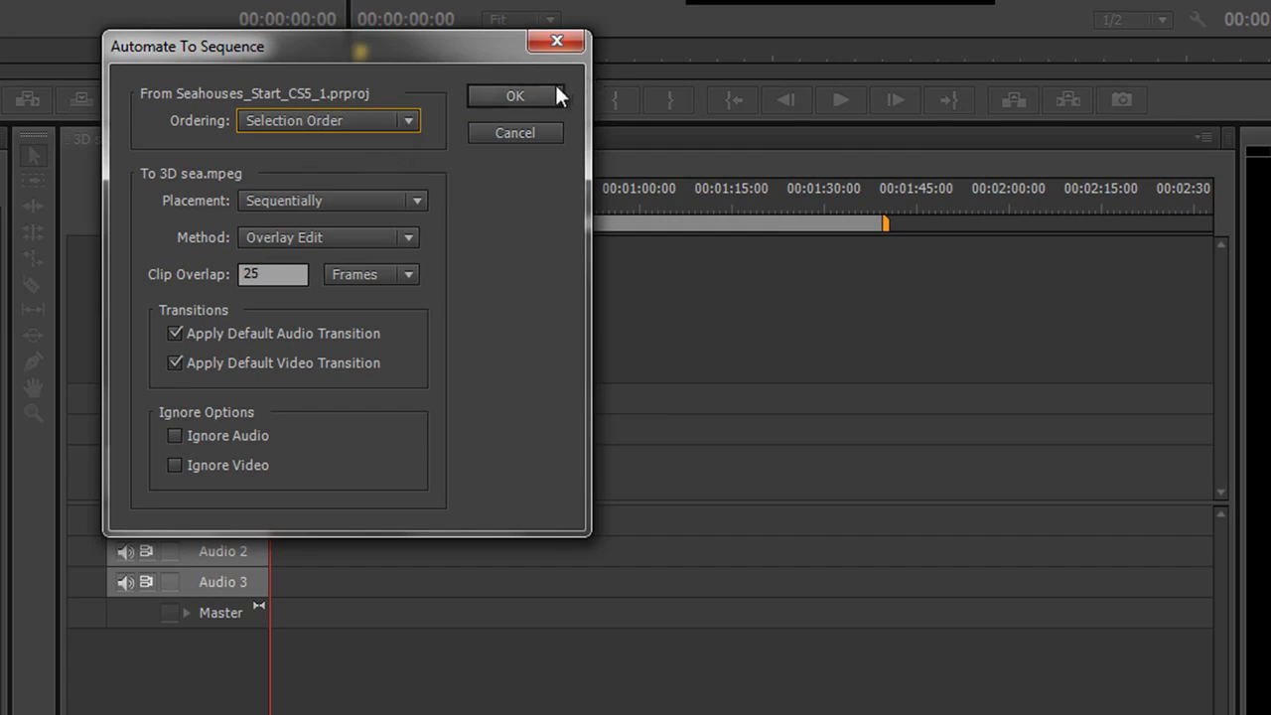
left_click(537, 102)
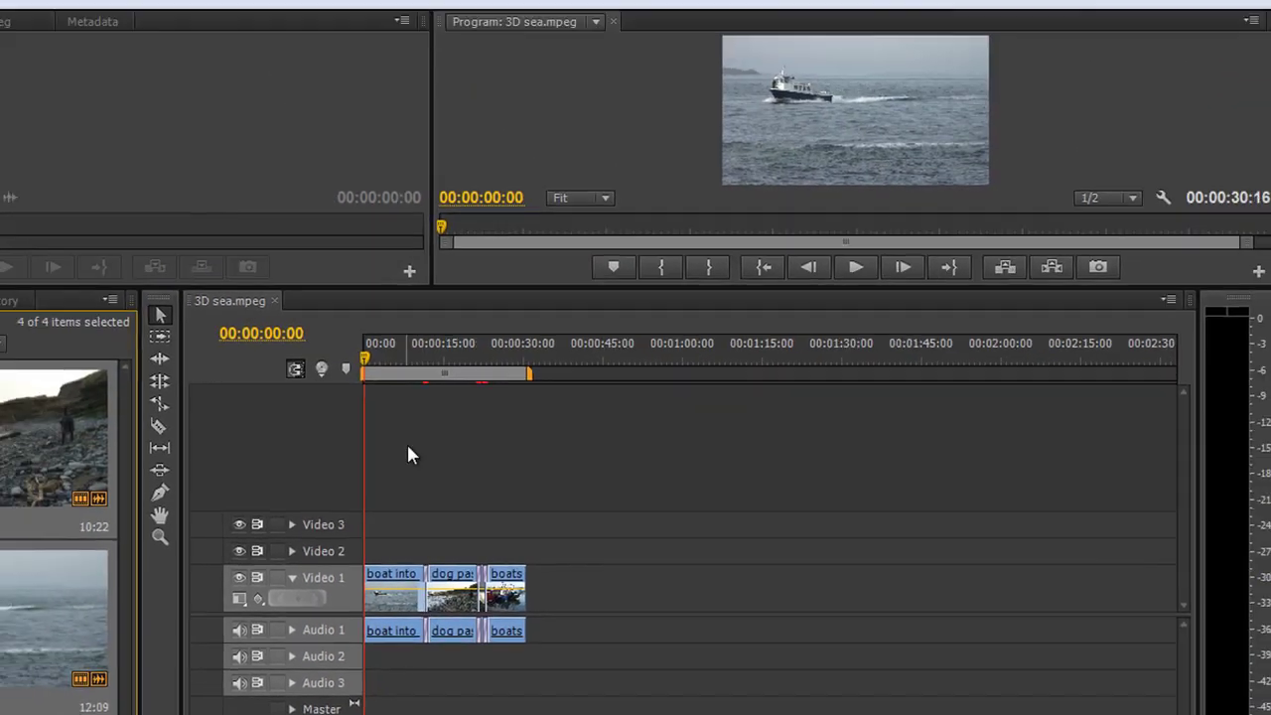
- Scrub the playhead through the 00:00:30:16 sequence, stopping at 00:00:11:00 on the boat shot
left_click_drag(365, 378, 433, 525)
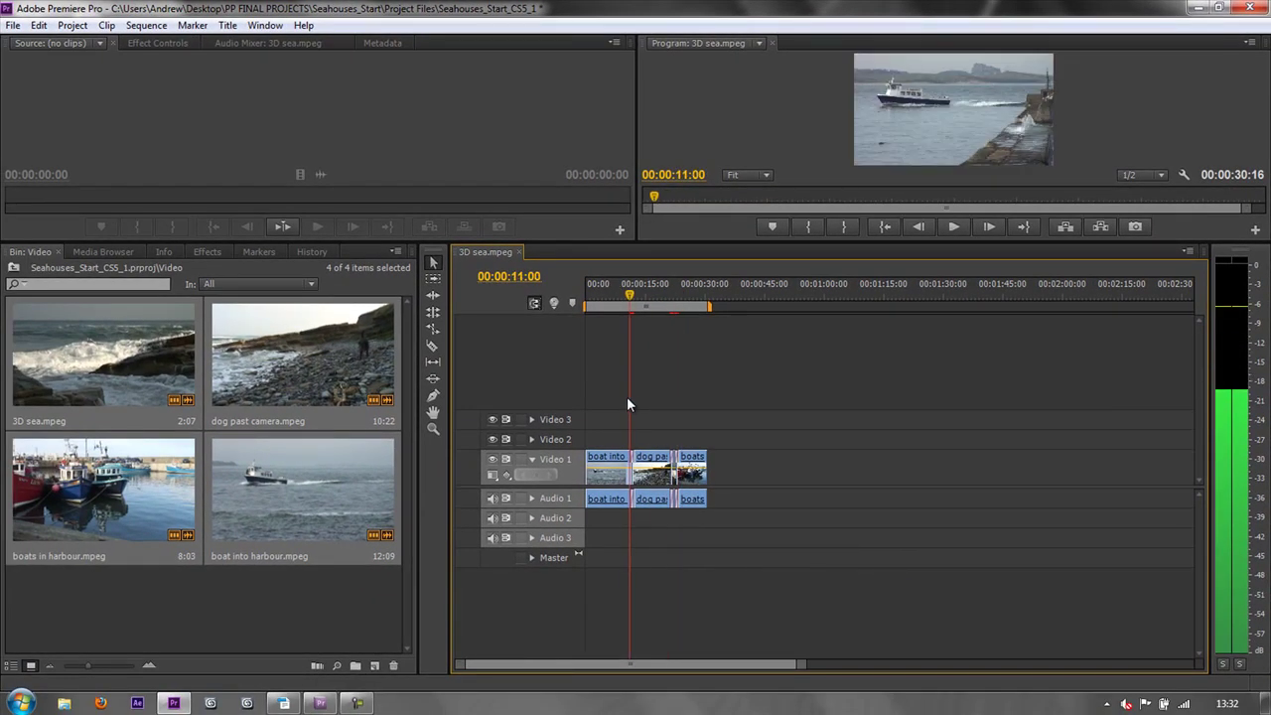